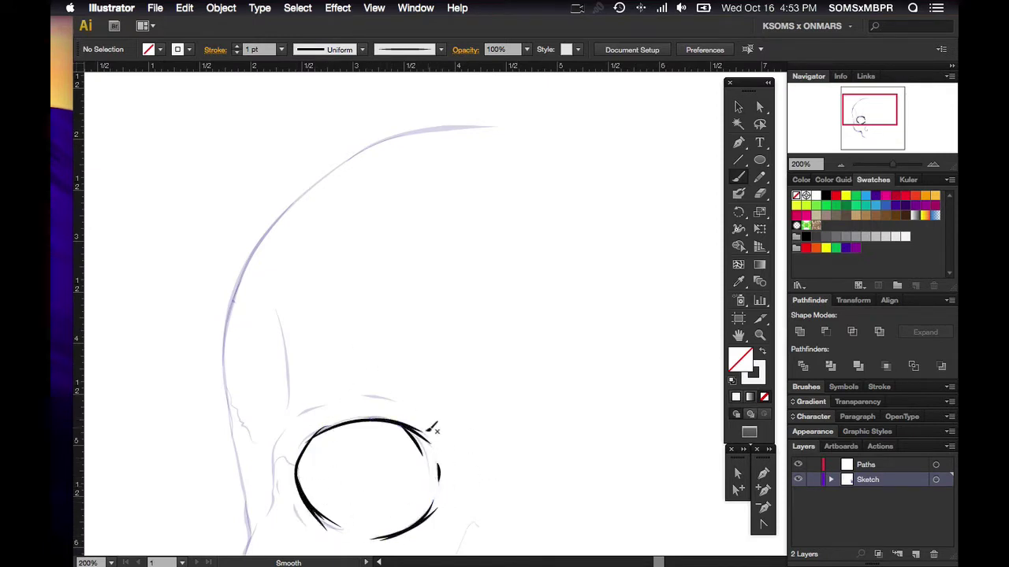
# Set a thinner brush stroke weight and select an inked stroke to restyle
pyautogui.click(280, 48)
pyautogui.click(299, 88)
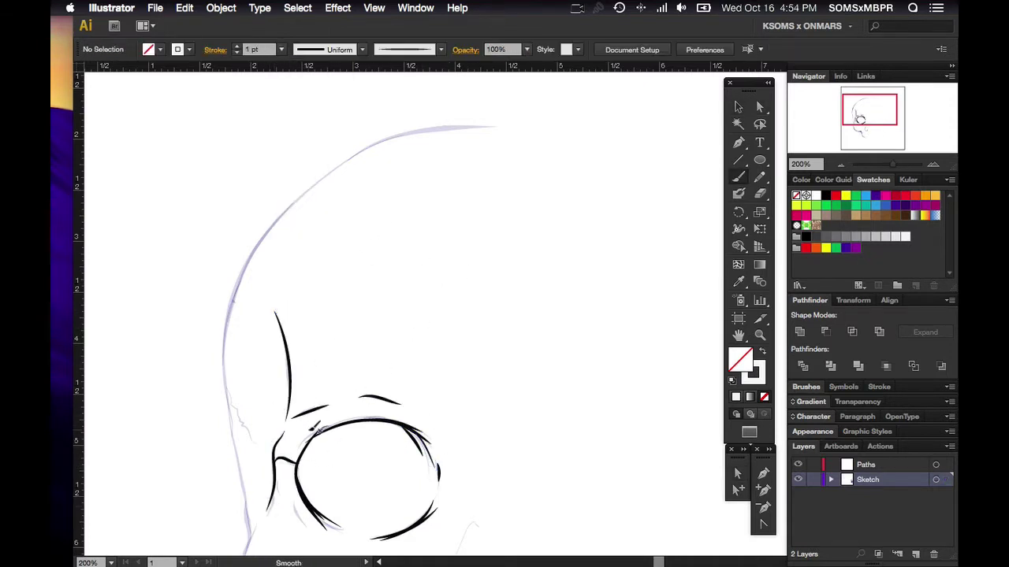
pyautogui.press('v')
pyautogui.click(323, 524)
# Give the temple stroke a tapered width profile, black colour and heavier weight
pyautogui.click(336, 271)
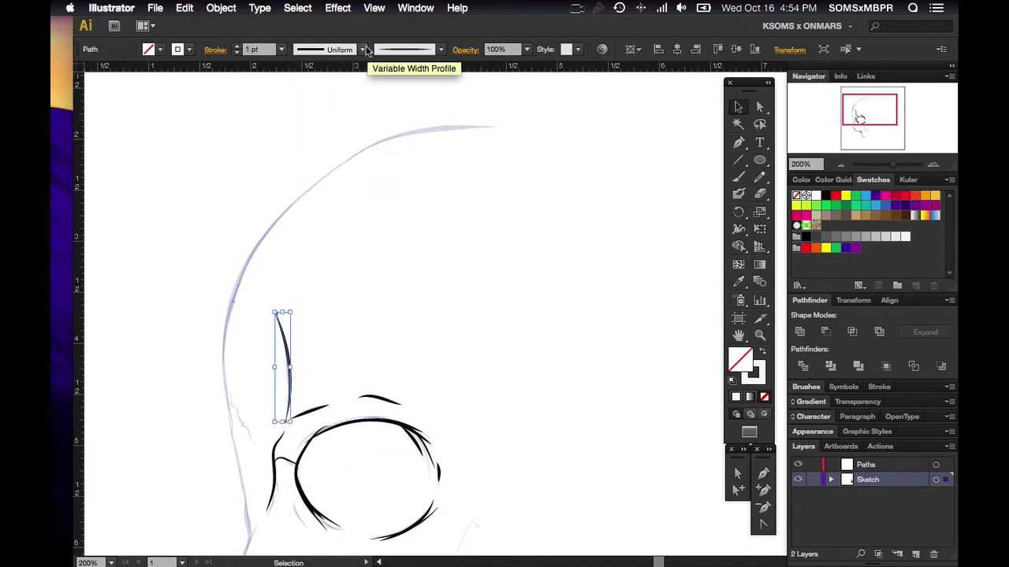
pyautogui.click(362, 49)
pyautogui.click(355, 87)
pyautogui.click(189, 49)
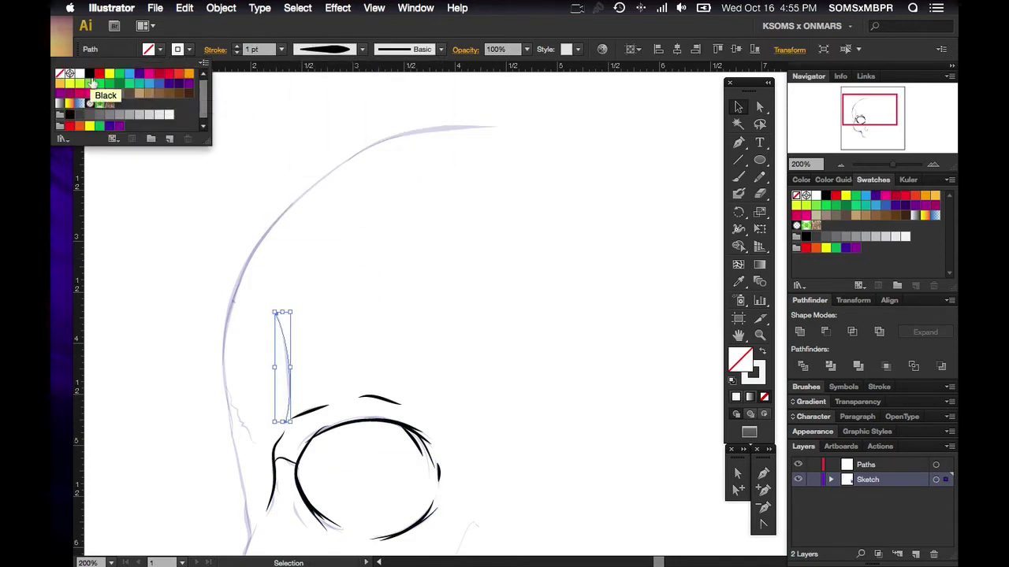
pyautogui.click(87, 87)
pyautogui.click(281, 49)
pyautogui.click(300, 157)
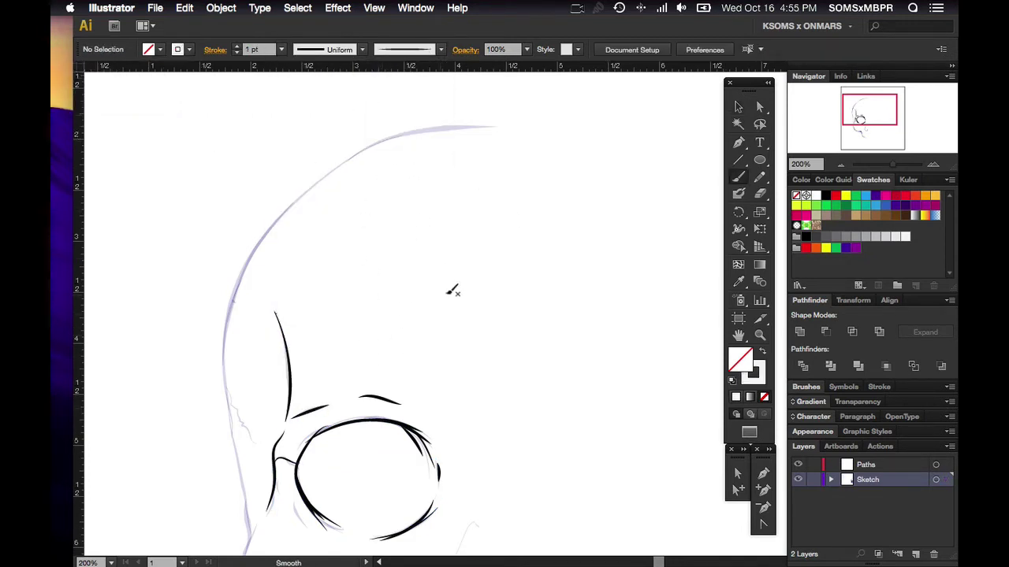
# Pan and zoom around the skull to inspect the eye socket and cranium top
pyautogui.scroll(-5, 453, 292)
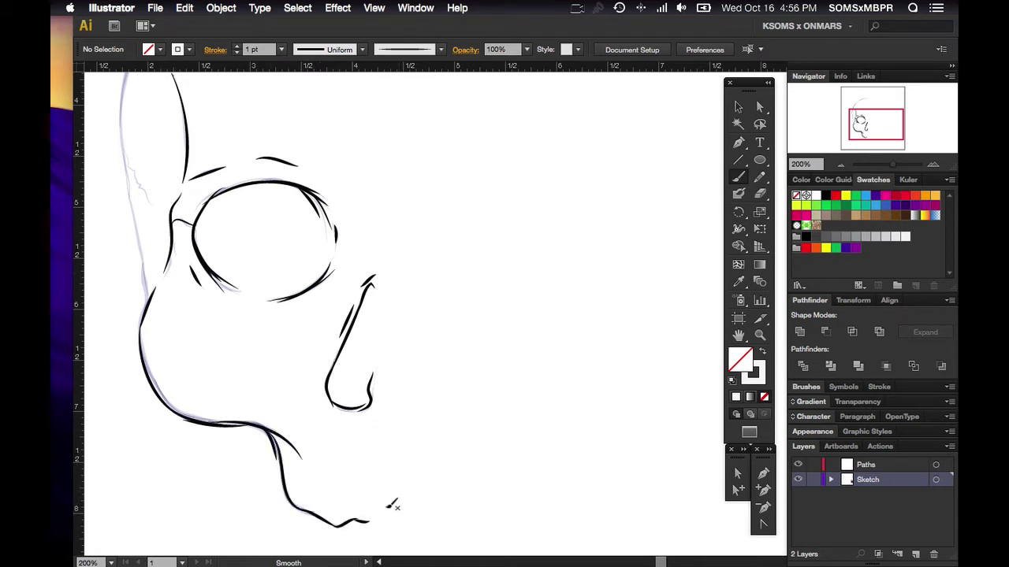
pyautogui.moveTo(257, 336); pyautogui.dragTo(368, 502)
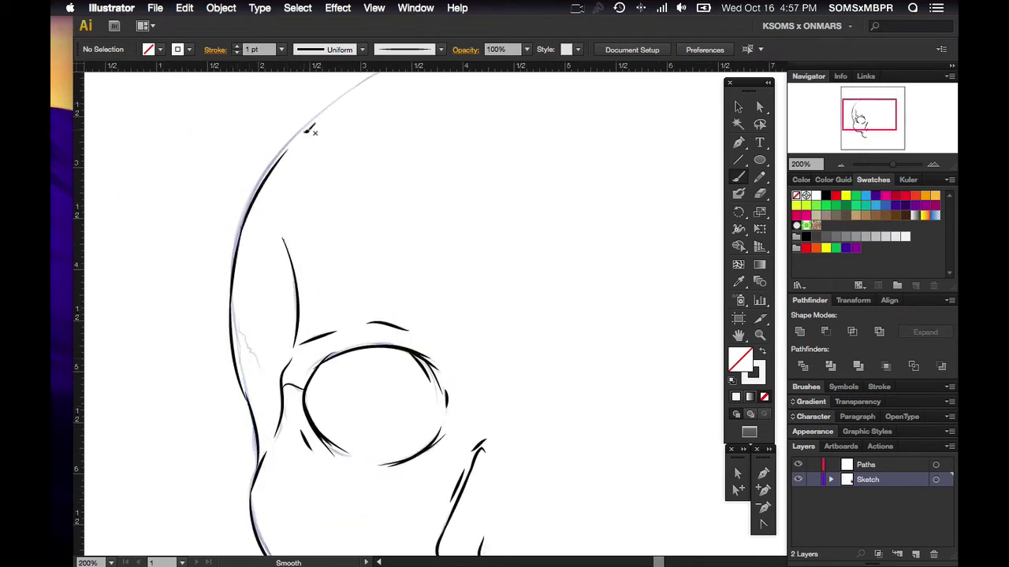
pyautogui.scroll(5, 450, 454)
pyautogui.hscroll(3, 449, 455)
pyautogui.scroll(-5, 318, 108)
pyautogui.hscroll(-3, 317, 108)
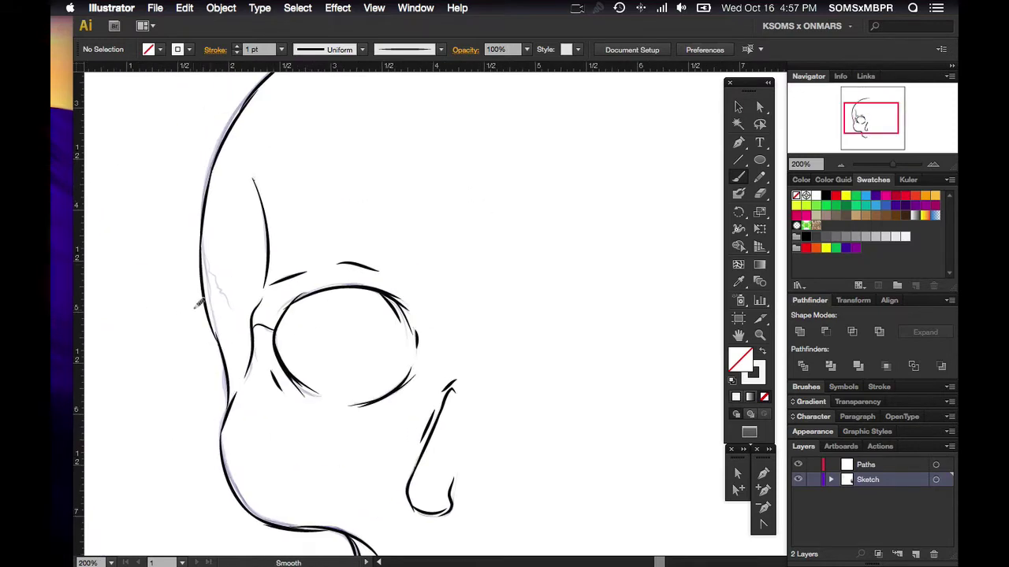
pyautogui.hotkey('ctrl', '+')
pyautogui.hotkey('ctrl', '-')
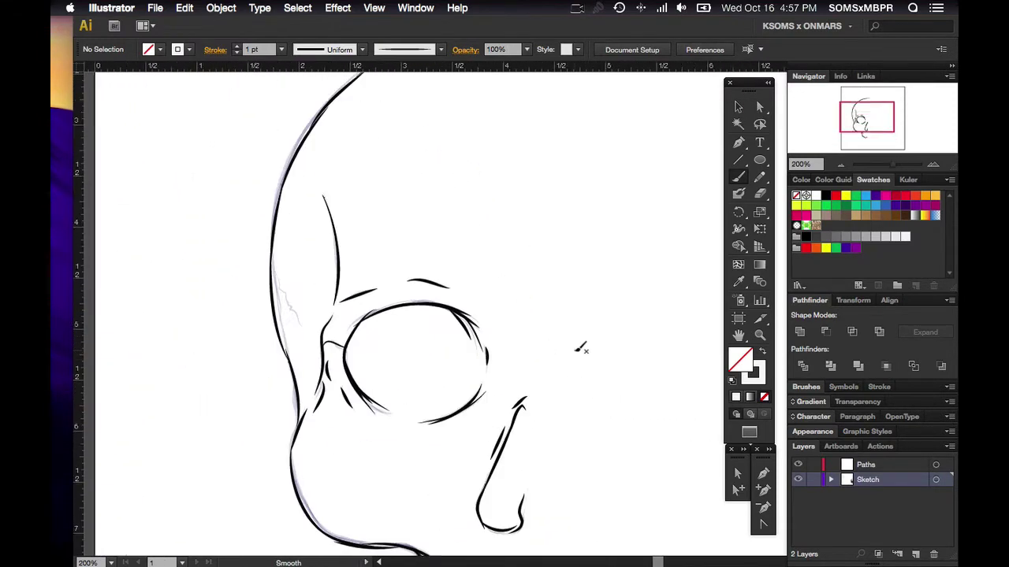
# Select the skull outline curve and the crack line on the temple
pyautogui.scroll(3, 408, 297)
pyautogui.press('v')
pyautogui.click(285, 386)
pyautogui.keyDown('shift'); pyautogui.click(347, 187); pyautogui.keyUp('shift')
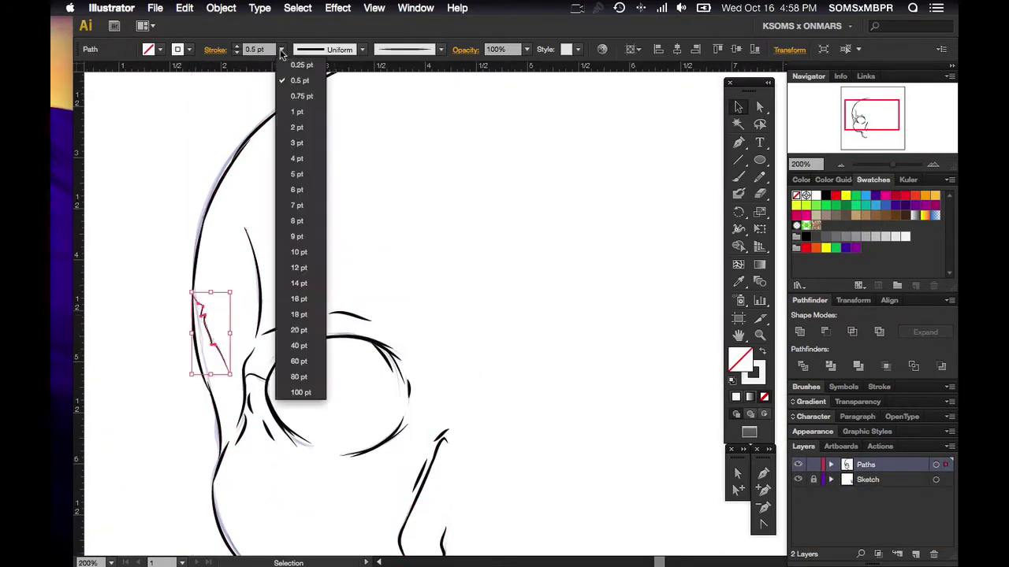
# Drag the brow stroke's left anchor and the nose-tip anchor to join neighbouring lines
pyautogui.press('a')
pyautogui.moveTo(162, 194); pyautogui.dragTo(165, 203)
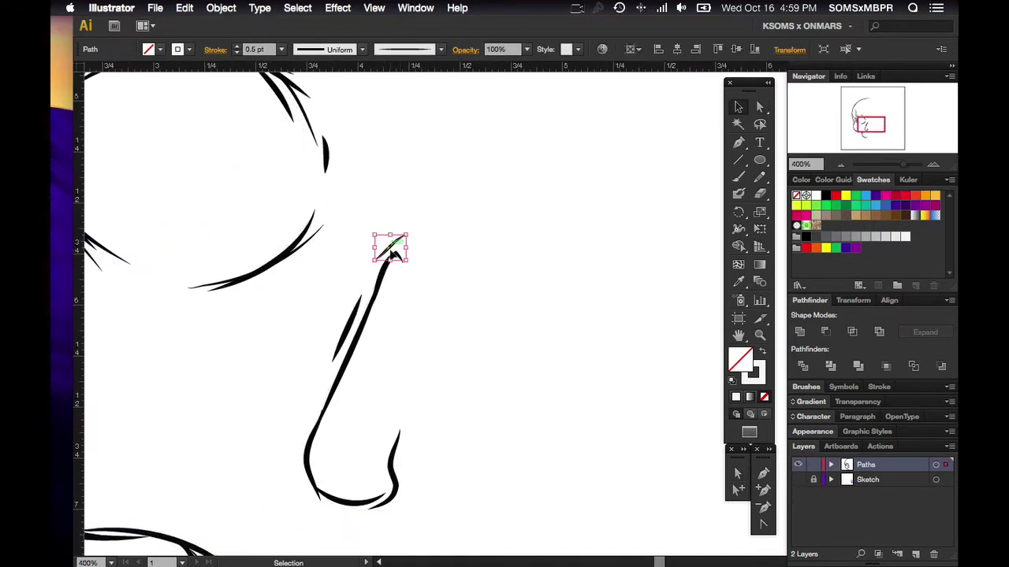
pyautogui.moveTo(377, 259)
pyautogui.mouseDown()
pyautogui.moveTo(372, 272)
pyautogui.moveTo(405, 237)
pyautogui.mouseUp()
pyautogui.click(462, 197)
pyautogui.press('super+minus')
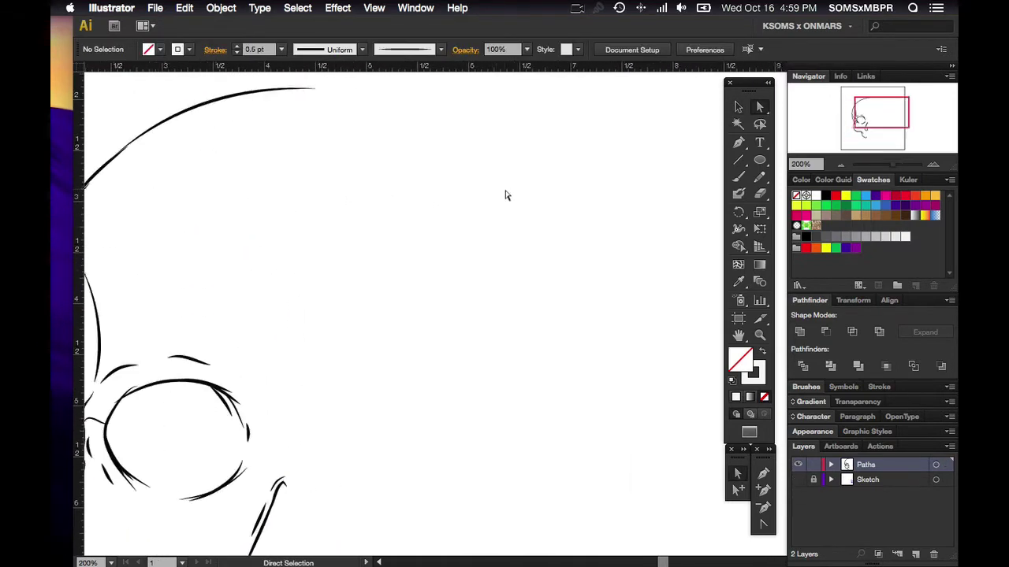
pyautogui.press('b')
pyautogui.press('super+plus')
pyautogui.press('super+plus')
pyautogui.press('super+plus')
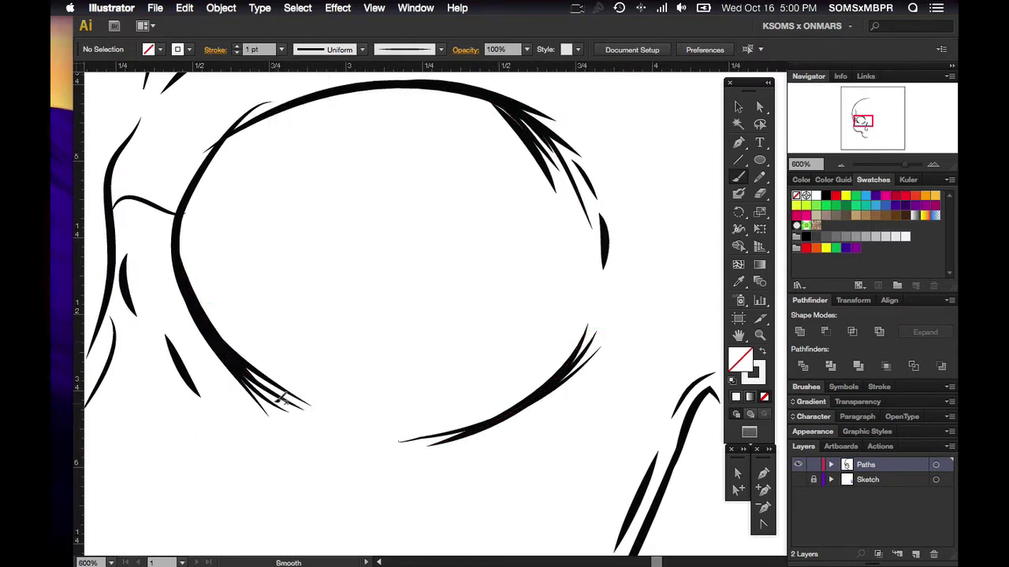
# Paint a stroke closing the gap at the bottom of the eye socket
pyautogui.moveTo(441, 447); pyautogui.dragTo(250, 372)
pyautogui.scroll(2, 339, 130)
pyautogui.press('a')
pyautogui.click(284, 113)
pyautogui.click(599, 139)
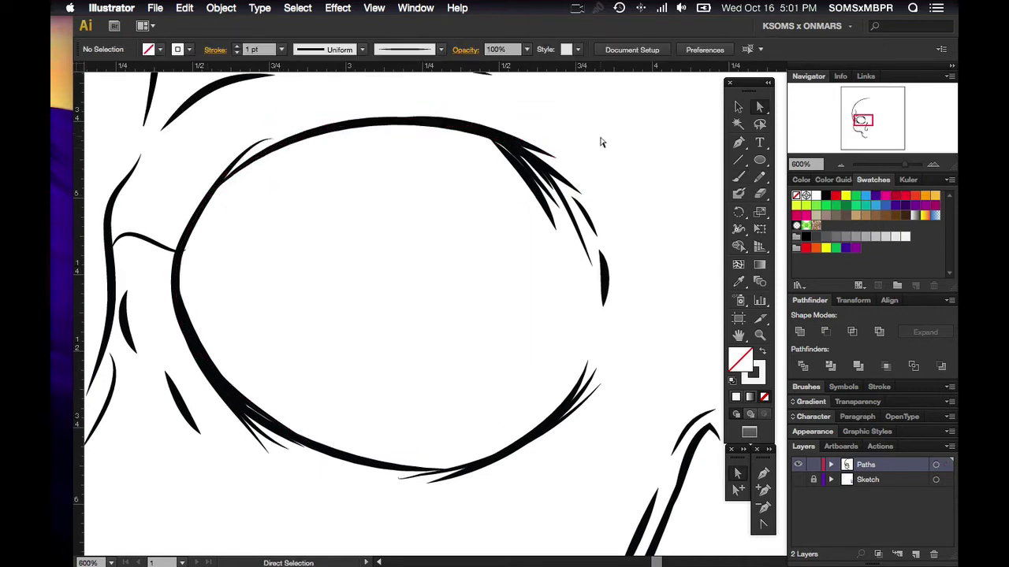
pyautogui.hscroll(2, 465, 79)
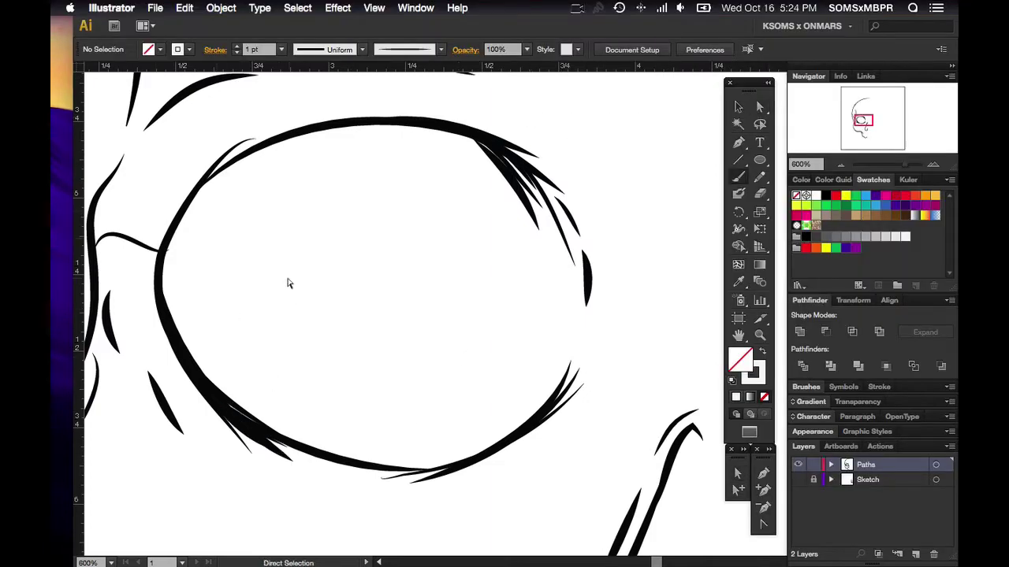
# Reposition anchors on the eye's lower arc and extend the circle's right edge downward
pyautogui.press('b')
pyautogui.press('a')
pyautogui.click(226, 405)
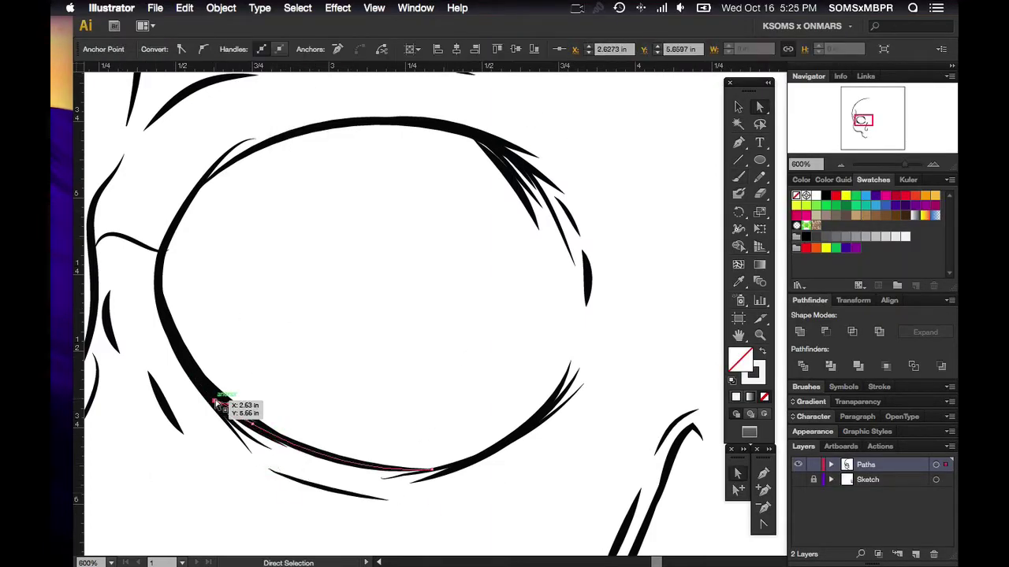
pyautogui.moveTo(281, 450); pyautogui.dragTo(272, 455)
pyautogui.hscroll(-2, 283, 465)
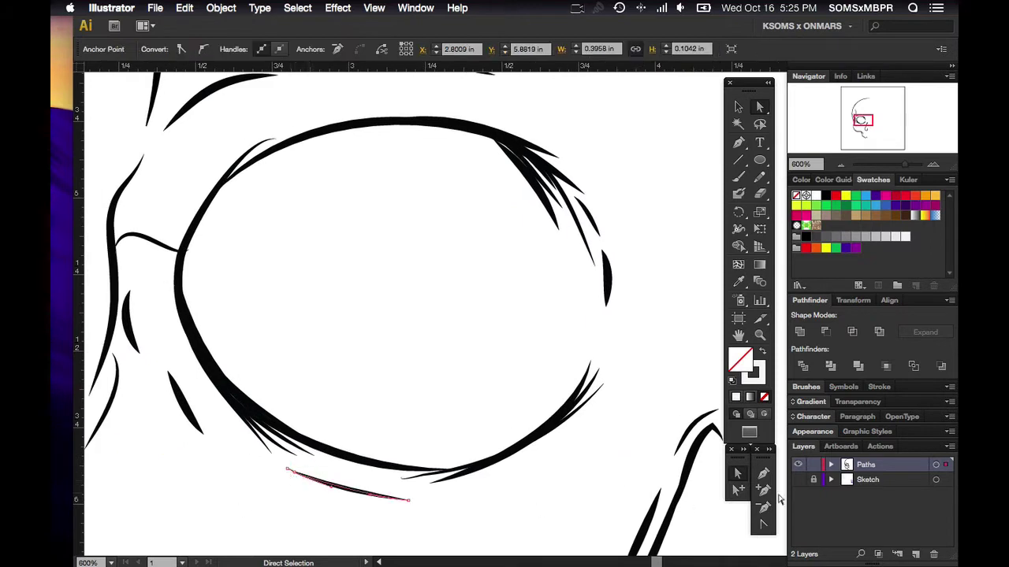
pyautogui.click(286, 471)
pyautogui.moveTo(607, 304); pyautogui.dragTo(601, 344)
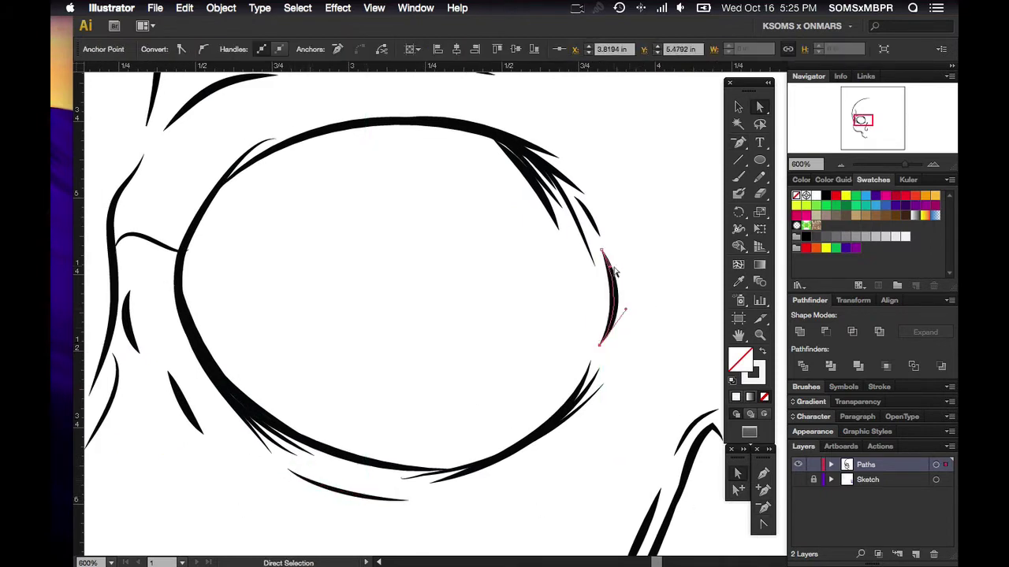
# Paint a thinner stroke along the eye's upper-left edge and adjust its end point
pyautogui.press('b')
pyautogui.press('[')
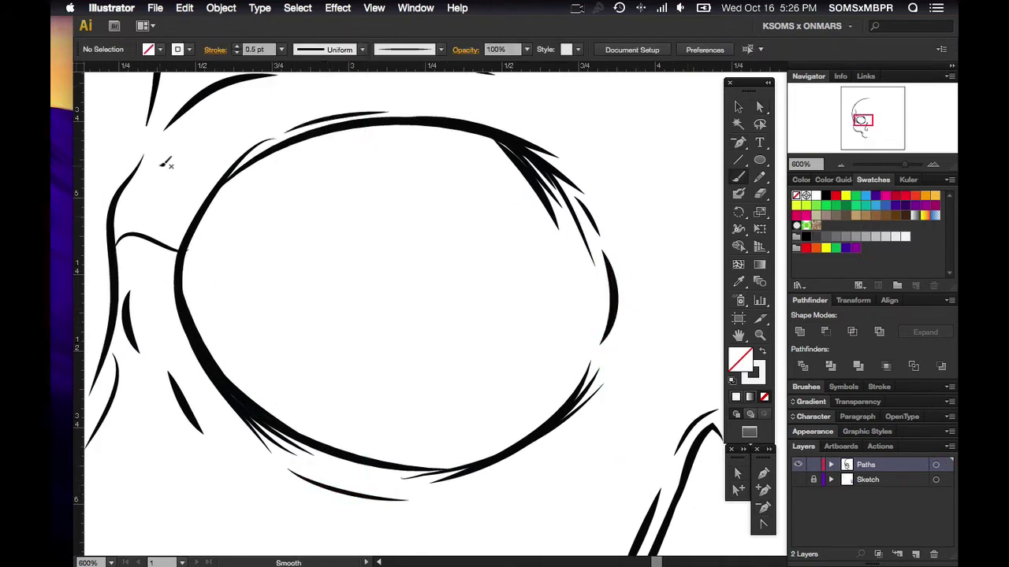
pyautogui.moveTo(189, 229); pyautogui.dragTo(276, 138)
pyautogui.press('a')
pyautogui.click(208, 200)
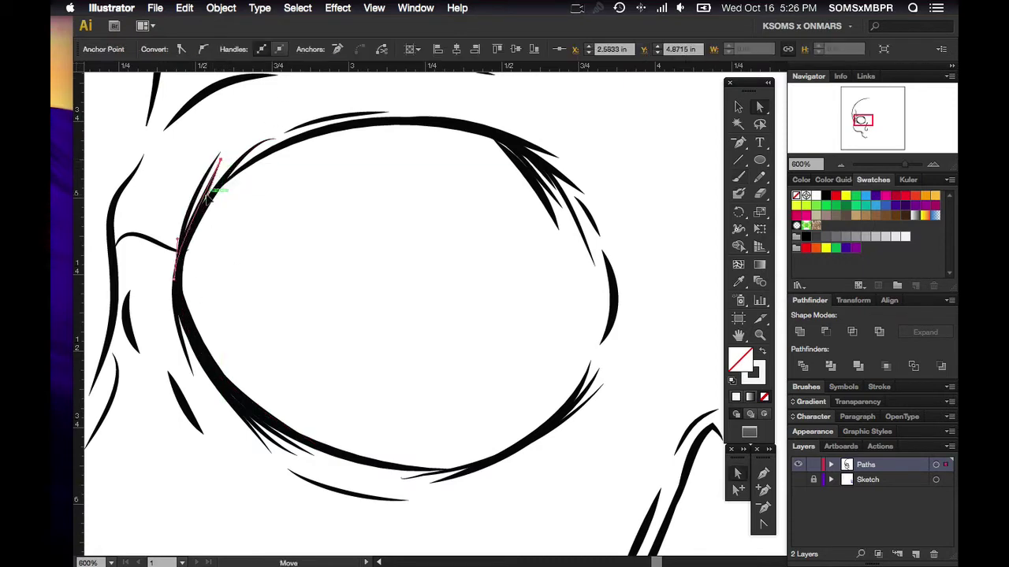
pyautogui.click(285, 117)
pyautogui.press('b')
# Paint an even thinner stroke along the nose bottom and pull its end down-right
pyautogui.scroll(-3, 394, 299)
pyautogui.scroll(2, 237, 179)
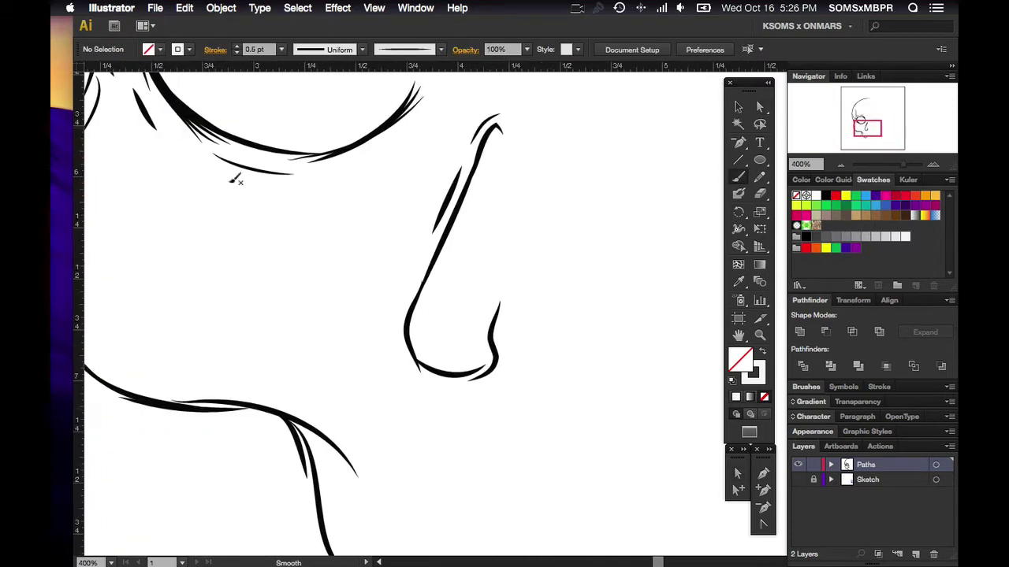
pyautogui.press('[')
pyautogui.moveTo(410, 354); pyautogui.dragTo(409, 356)
pyautogui.press('a')
pyautogui.click(409, 358)
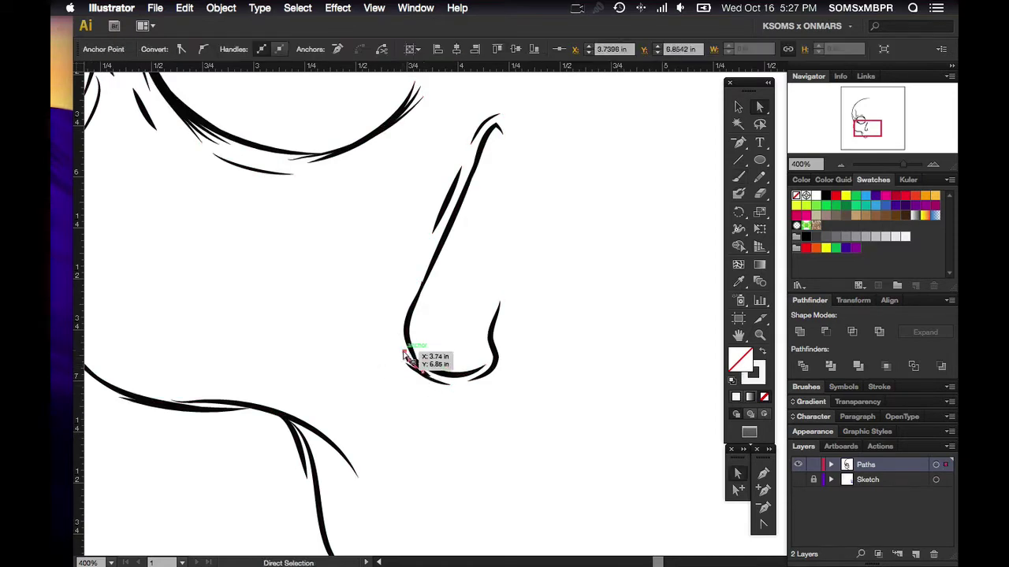
pyautogui.scroll(5, 409, 358)
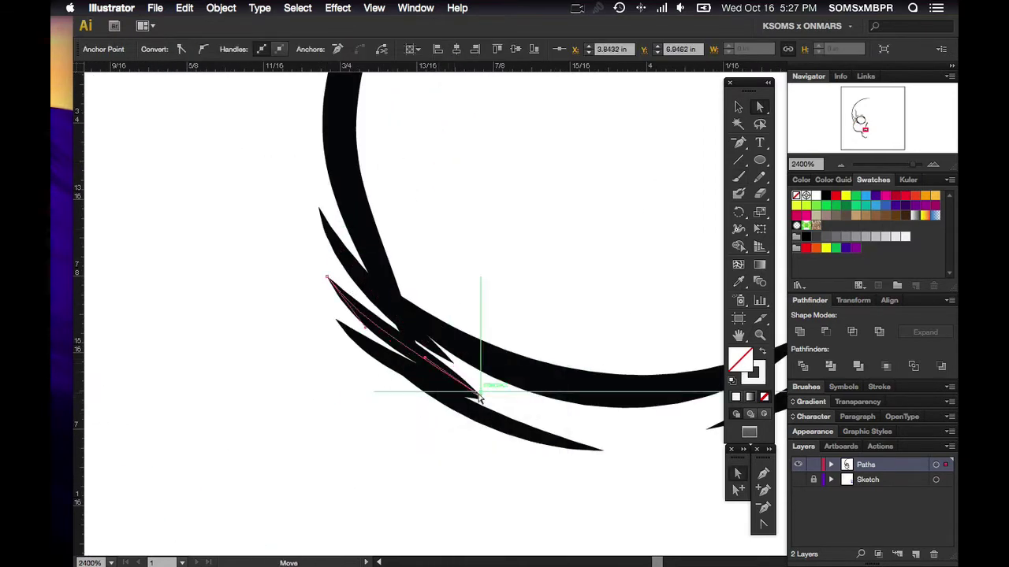
pyautogui.moveTo(326, 226); pyautogui.dragTo(479, 391)
# Reshape the nose stroke's anchors, tucking its end into the nose outline
pyautogui.scroll(-10, 304, 355)
pyautogui.scroll(10, 354, 439)
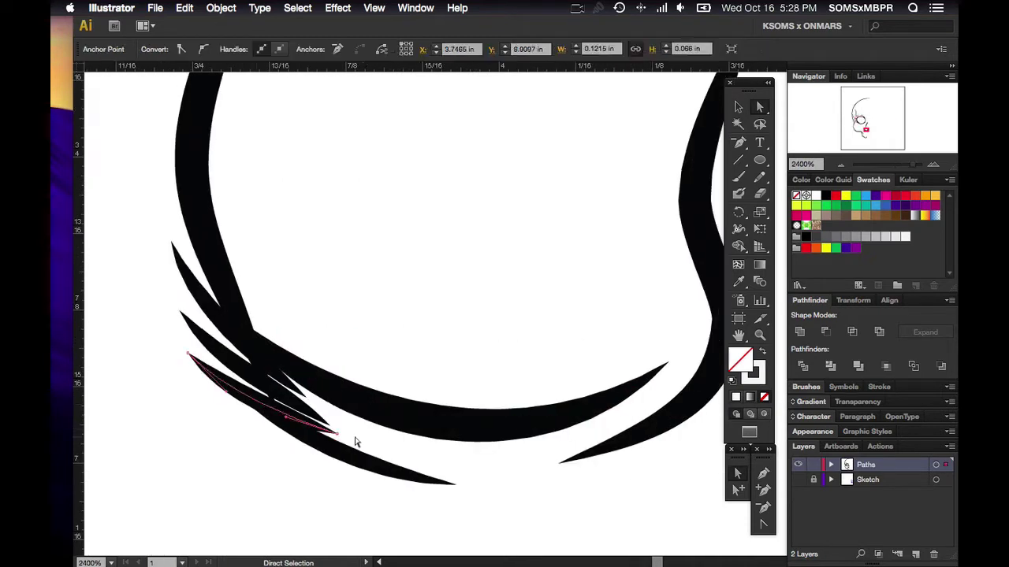
pyautogui.moveTo(354, 439)
pyautogui.mouseDown()
pyautogui.moveTo(276, 398)
pyautogui.moveTo(354, 448)
pyautogui.mouseUp()
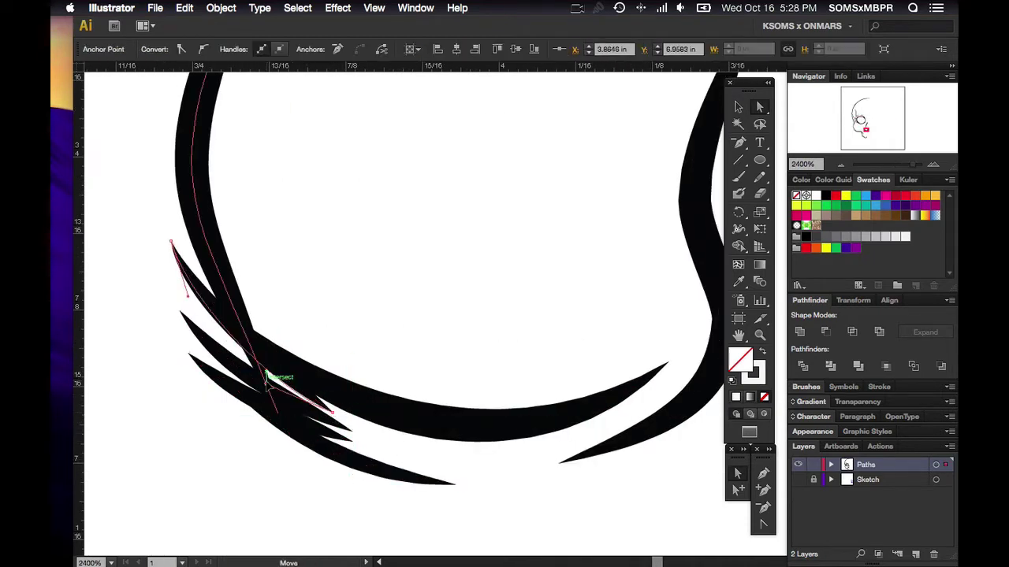
pyautogui.moveTo(329, 410); pyautogui.dragTo(270, 380)
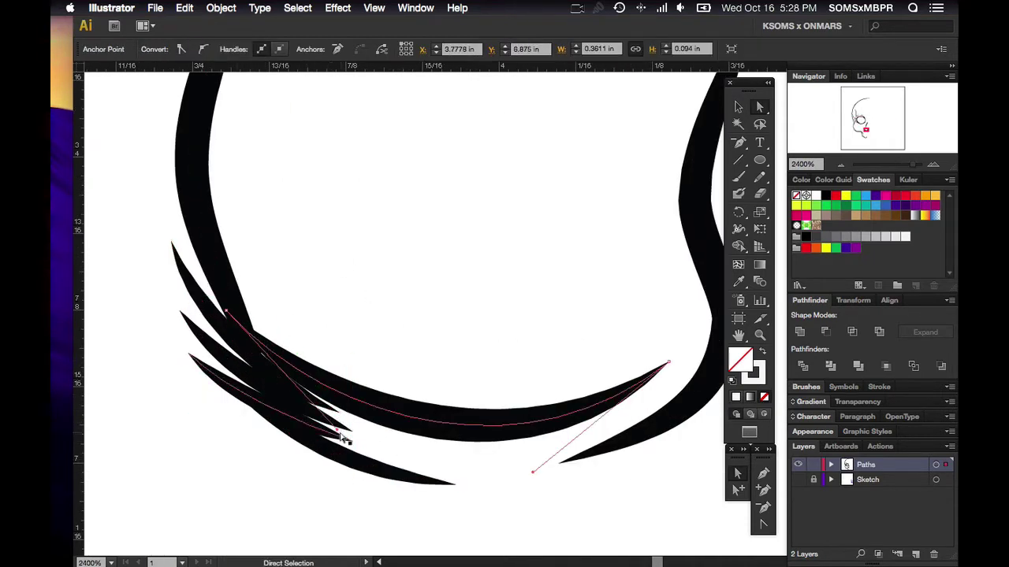
pyautogui.scroll(-5, 507, 386)
pyautogui.scroll(-2, 506, 386)
pyautogui.moveTo(394, 337); pyautogui.dragTo(400, 355)
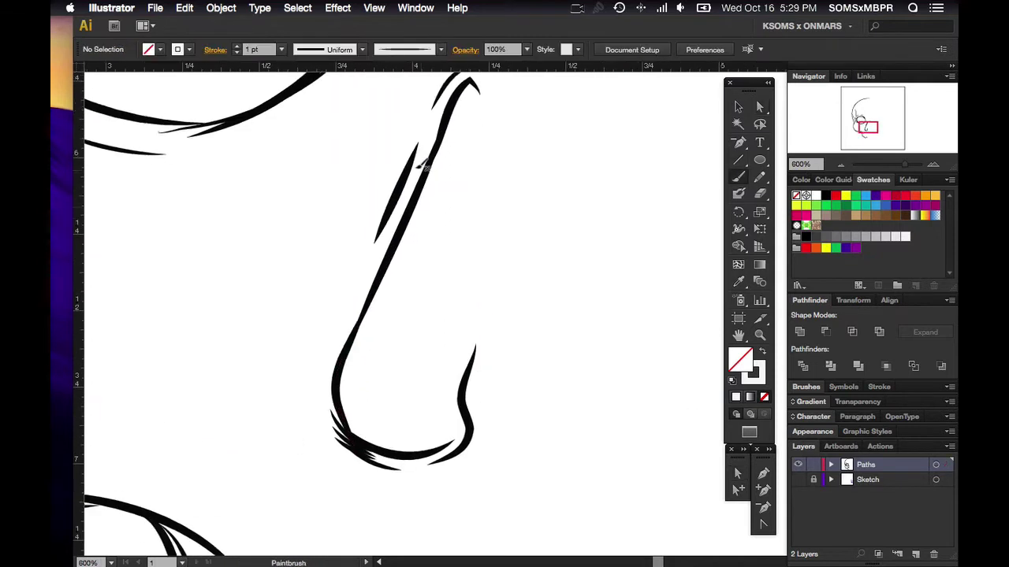
# Choose a thin Paintbrush stroke weight and pan to the area beneath the eye socket
pyautogui.click(281, 49)
pyautogui.click(300, 80)
pyautogui.press('b')
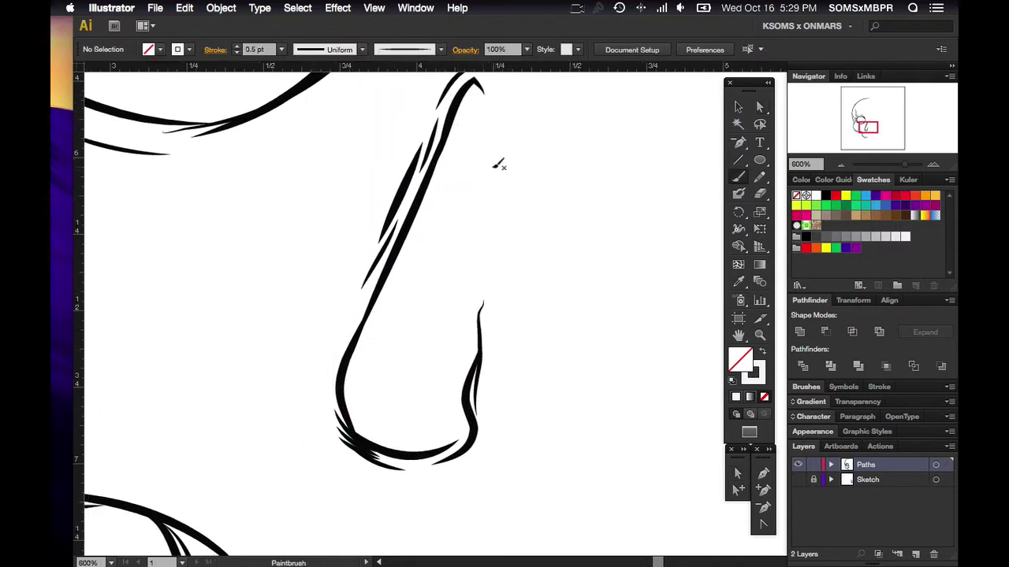
pyautogui.scroll(-3, 566, 207)
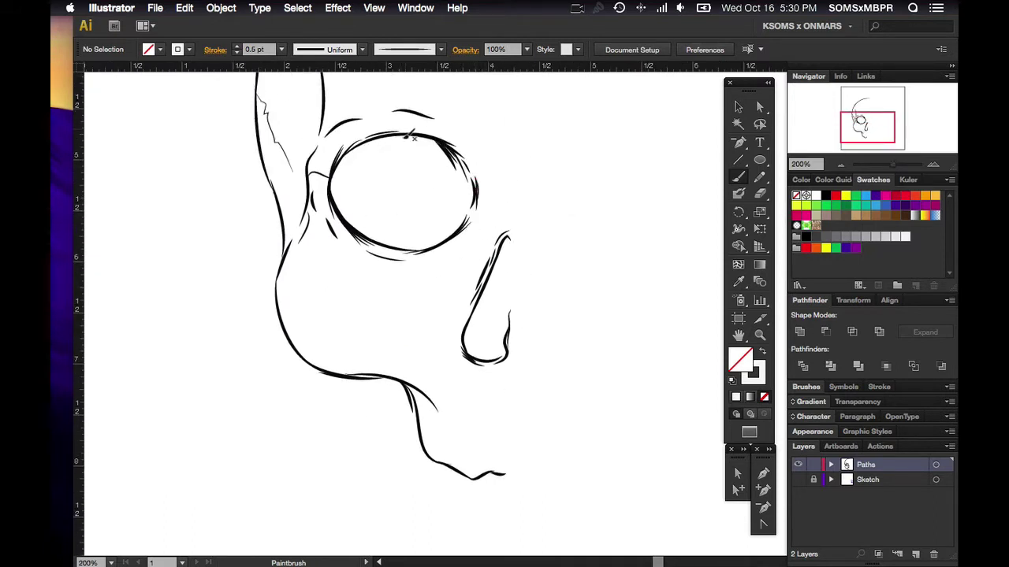
pyautogui.scroll(2, 287, 335)
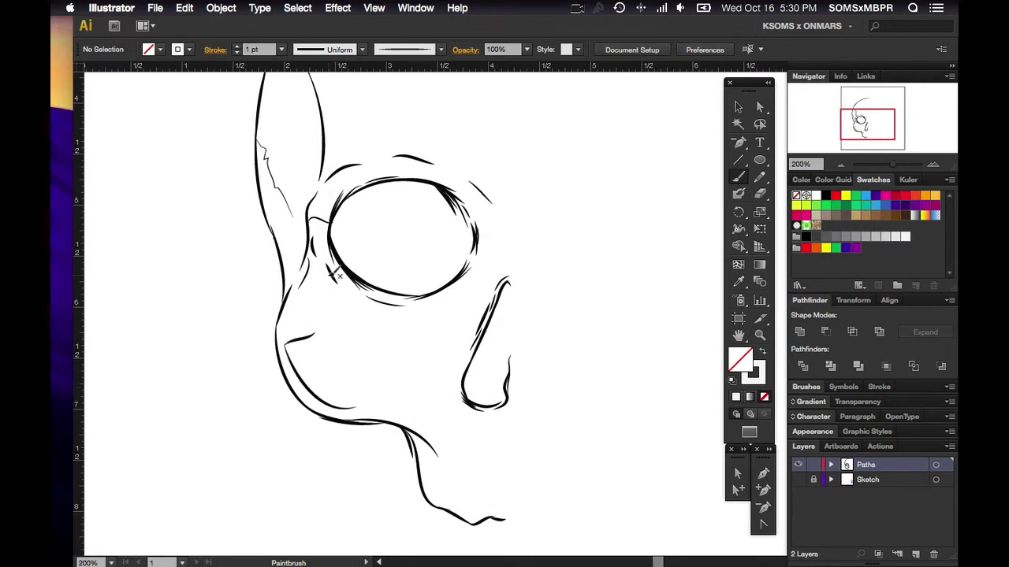
pyautogui.hscroll(4, 341, 95)
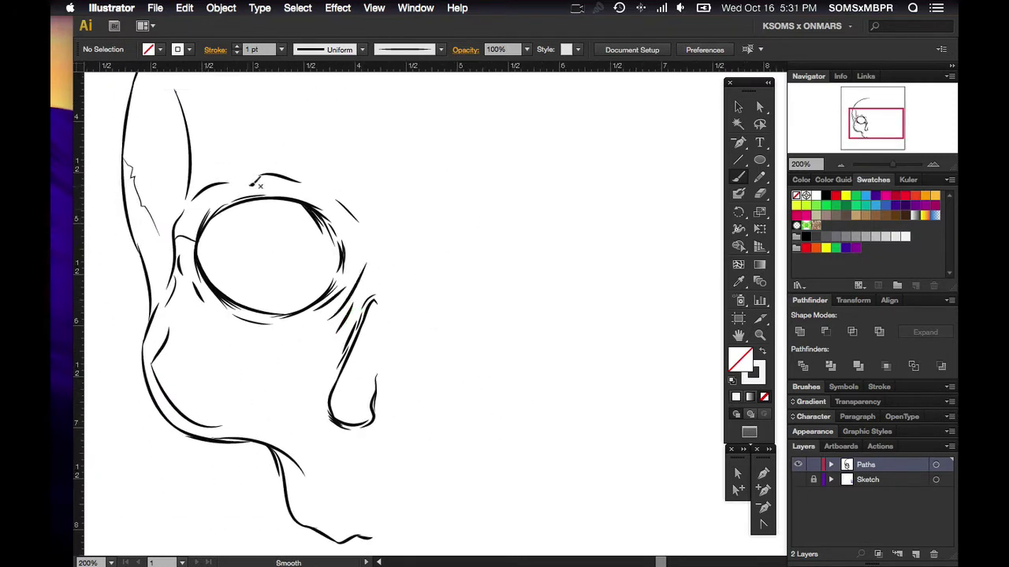
pyautogui.hscroll(1, 461, 282)
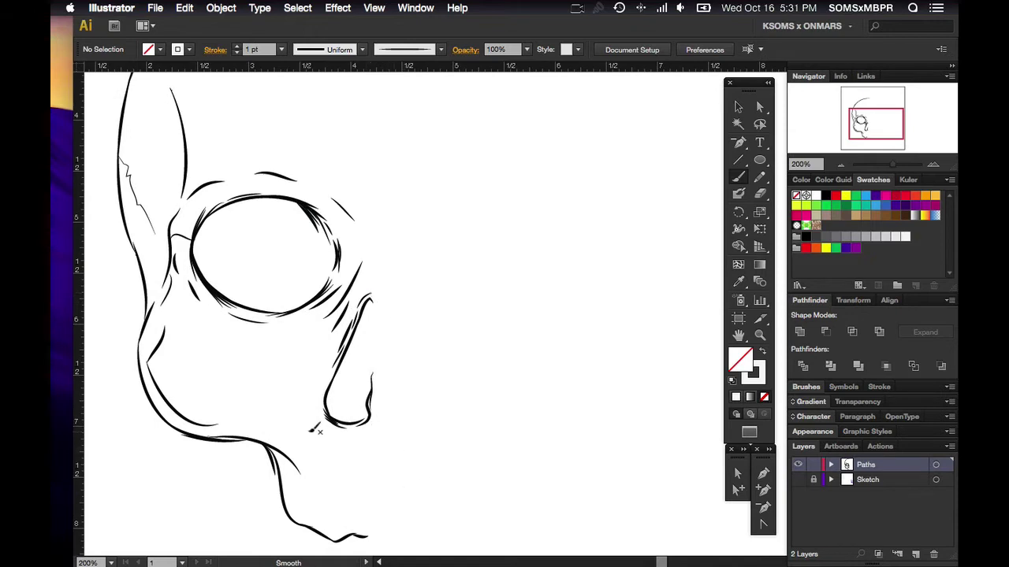
# Draw a cheek line below the eye socket and deselect it
pyautogui.moveTo(253, 356); pyautogui.dragTo(293, 338)
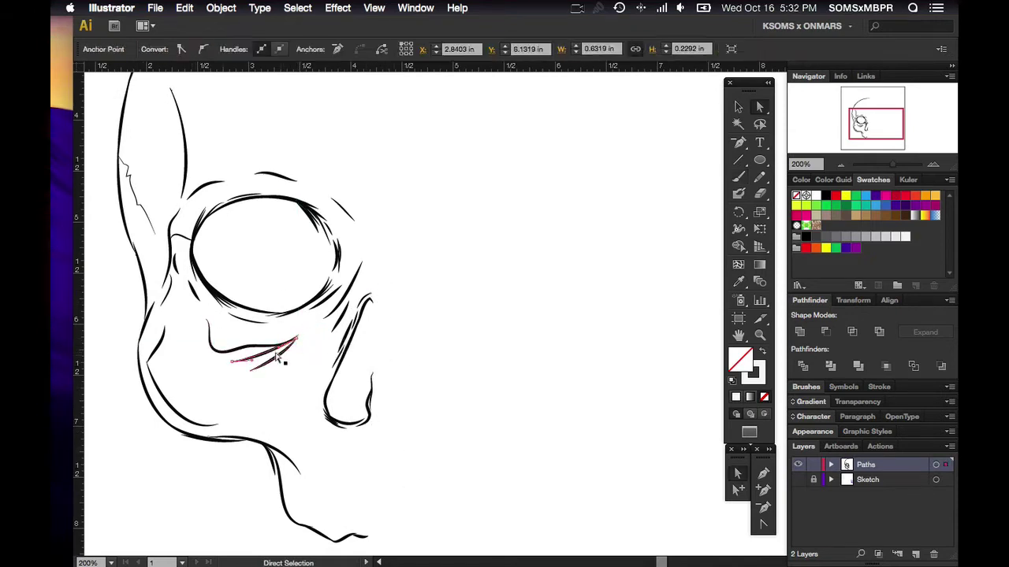
pyautogui.scroll(4, 278, 343)
pyautogui.click(234, 412)
pyautogui.scroll(-3, 293, 360)
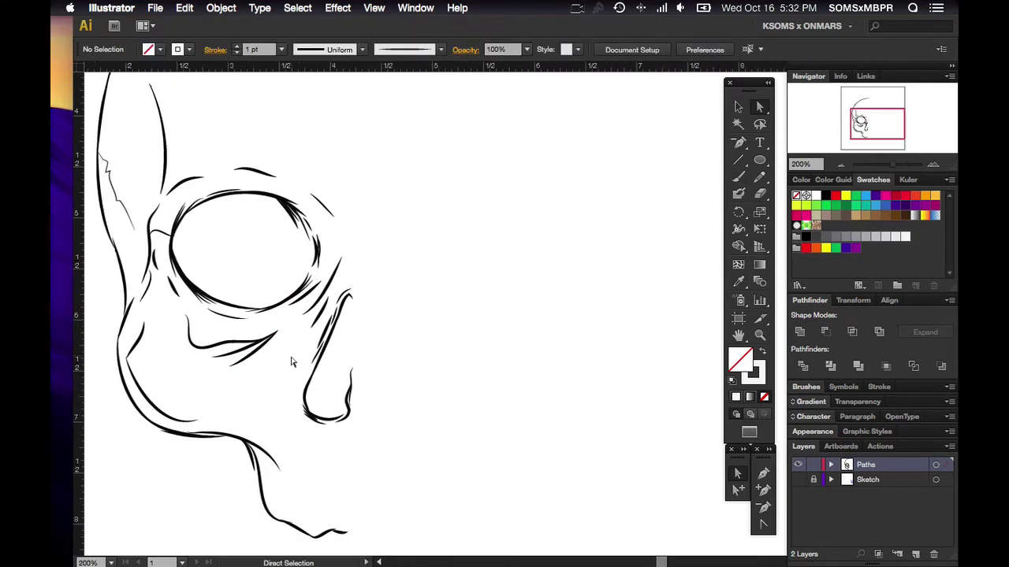
pyautogui.scroll(-2, 322, 352)
pyautogui.click(740, 179)
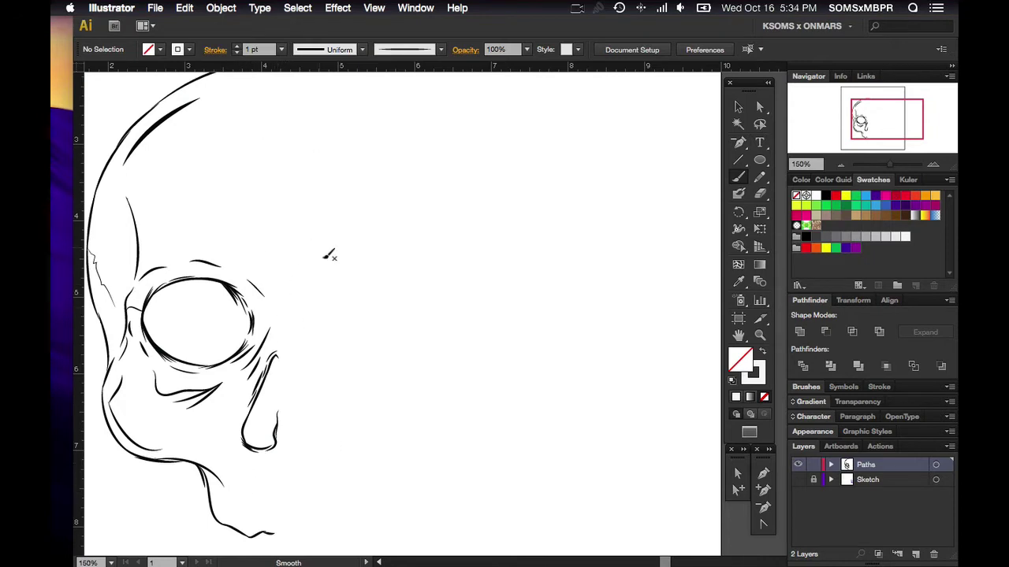
# Undo the stray vertical stroke, then select and group all half-skull paths
pyautogui.press('cmd+z')
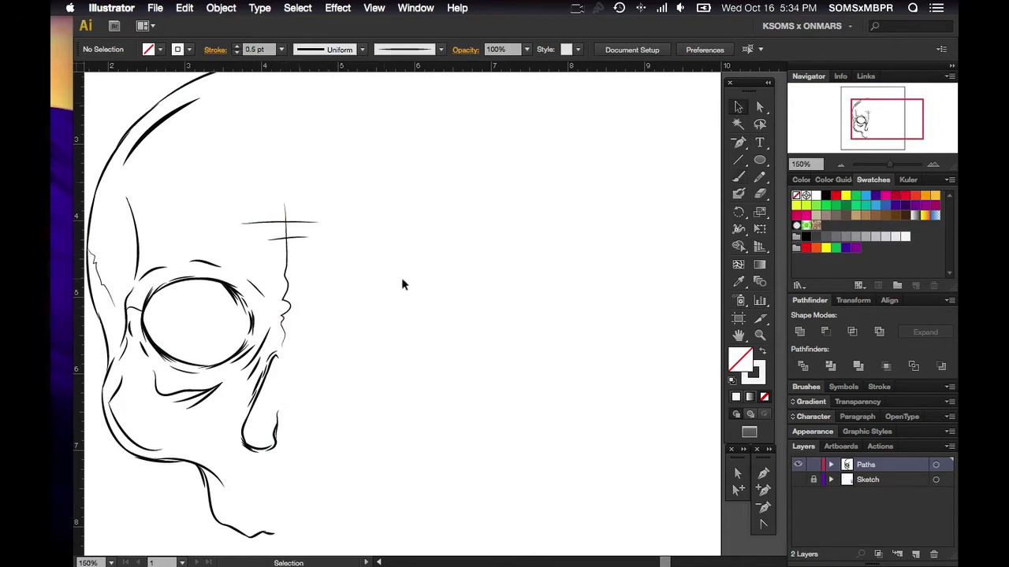
pyautogui.hscroll(-3, 401, 285)
pyautogui.press('cmd+a')
pyautogui.press('a')
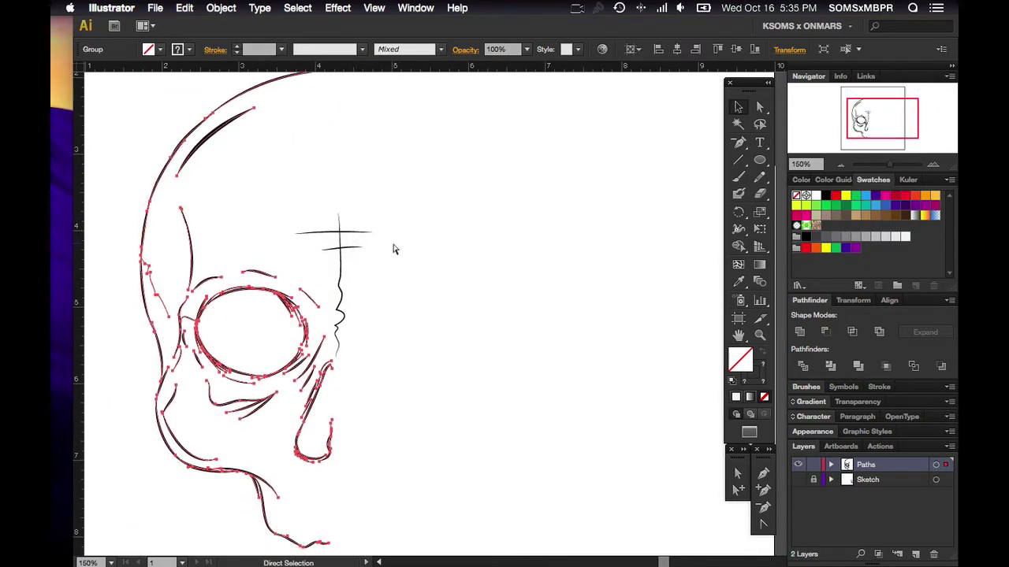
# Make a vertically reflected copy of the half skull and align it at the centre line
pyautogui.click(221, 8)
pyautogui.click(520, 74)
pyautogui.moveTo(315, 315); pyautogui.dragTo(418, 315)
pyautogui.press('cmd+equal')
pyautogui.press('cmd+equal')
pyautogui.press('cmd+equal')
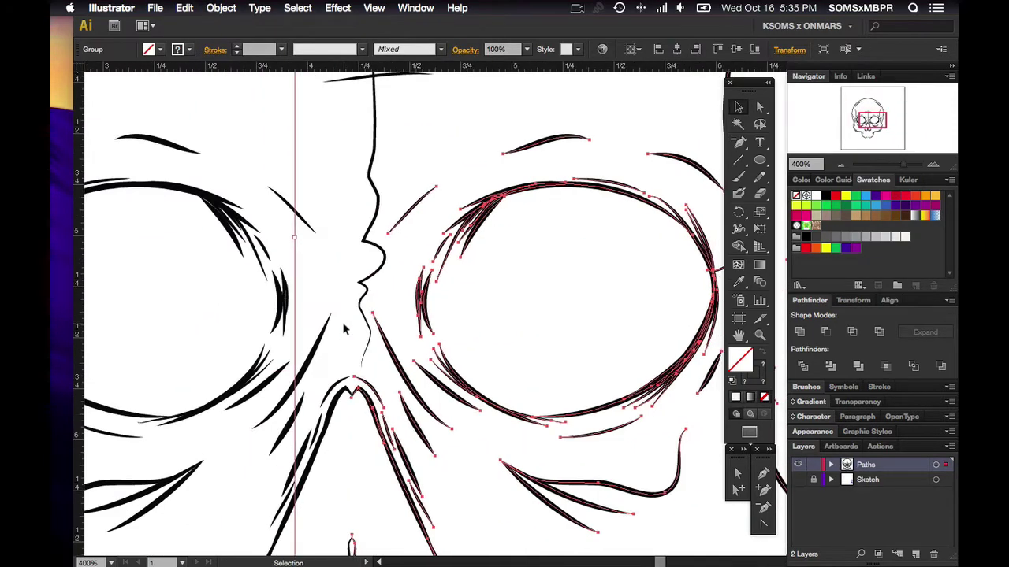
pyautogui.click(344, 329)
pyautogui.press('cmd+minus')
pyautogui.press('cmd+minus')
pyautogui.press('cmd+minus')
# Check the centre crack and jaw paths on the completed symmetrical skull
pyautogui.click(366, 236)
pyautogui.click(461, 165)
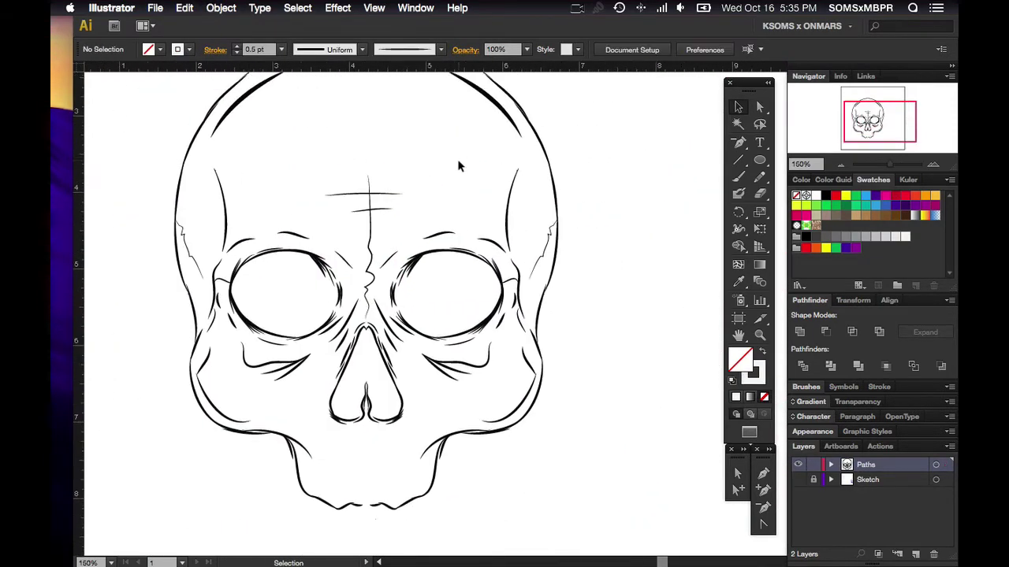
pyautogui.click(359, 498)
pyautogui.click(384, 513)
pyautogui.press('cmd+equal')
pyautogui.press('cmd+equal')
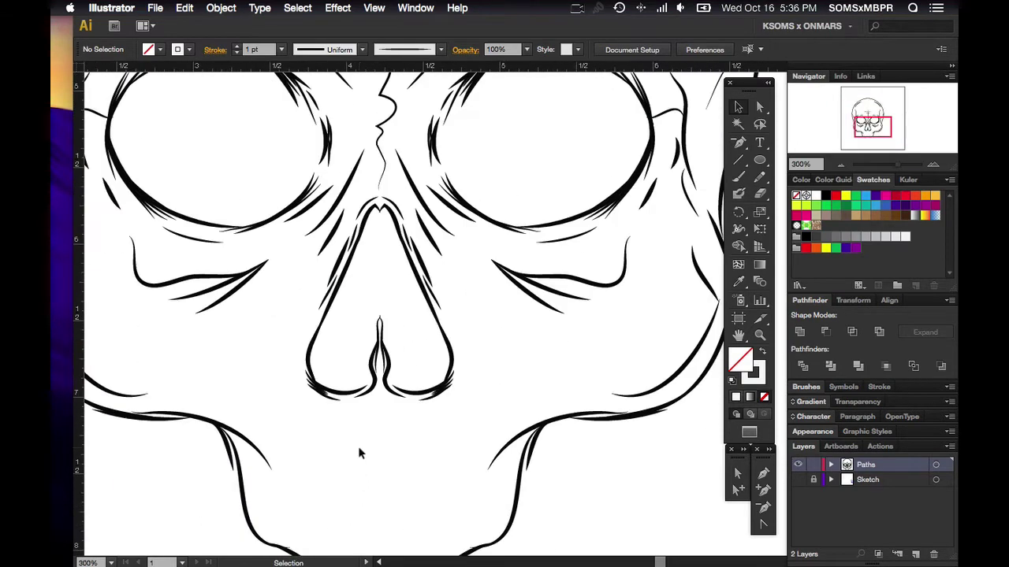
pyautogui.press('super+minus')
pyautogui.press('super+minus')
# Pan and zoom around the eye, nose and jaw area with the Paintbrush active
pyautogui.press('b')
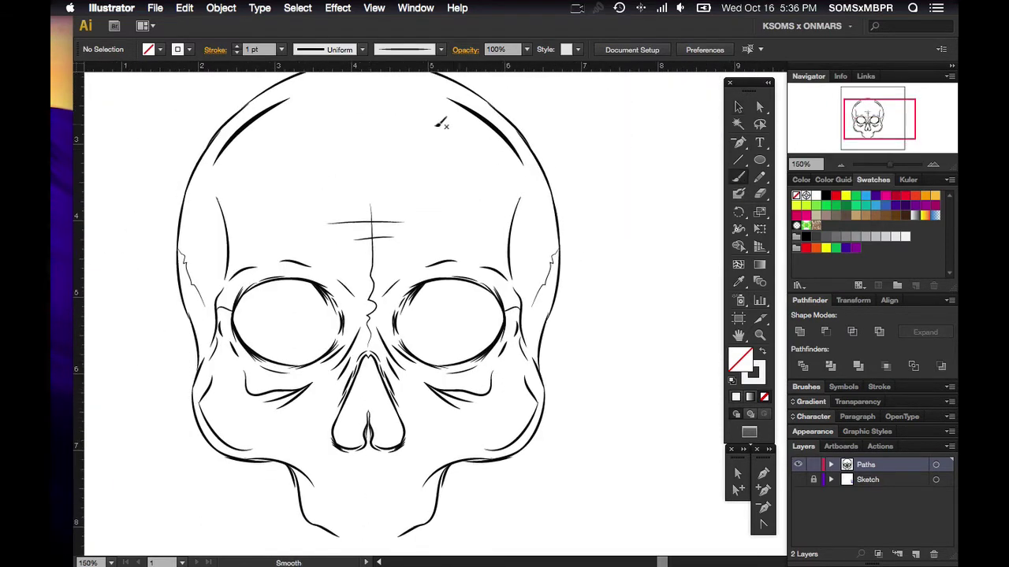
pyautogui.press('super+equal')
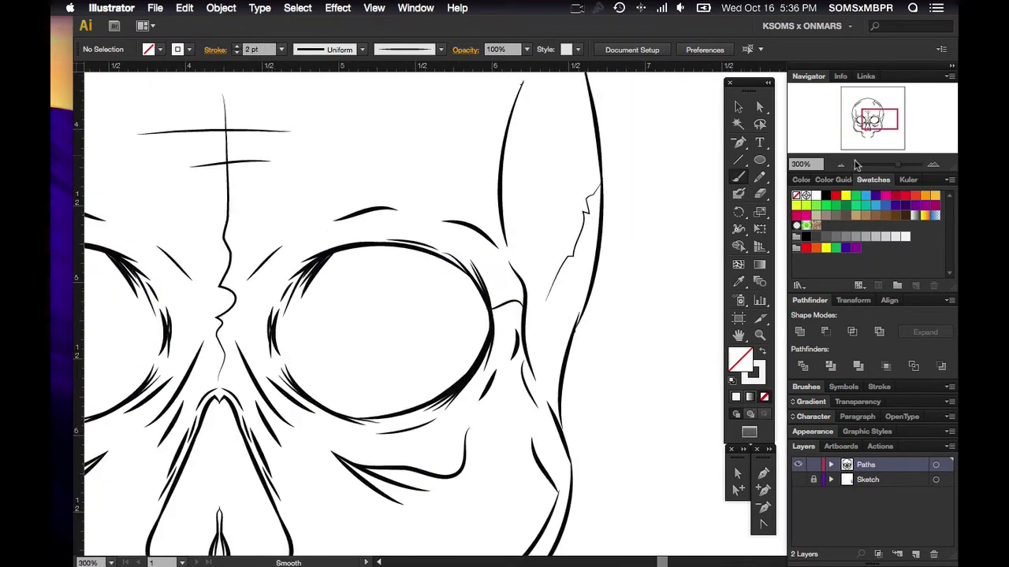
pyautogui.hscroll(-10, 587, 184)
pyautogui.hscroll(10, 582, 321)
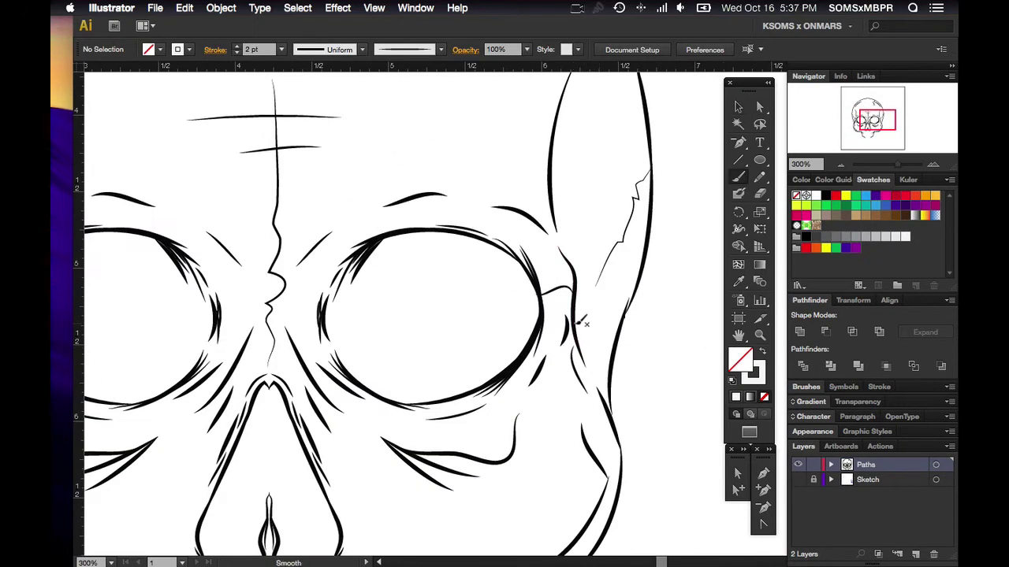
pyautogui.hscroll(-10, 318, 316)
pyautogui.press('super+minus')
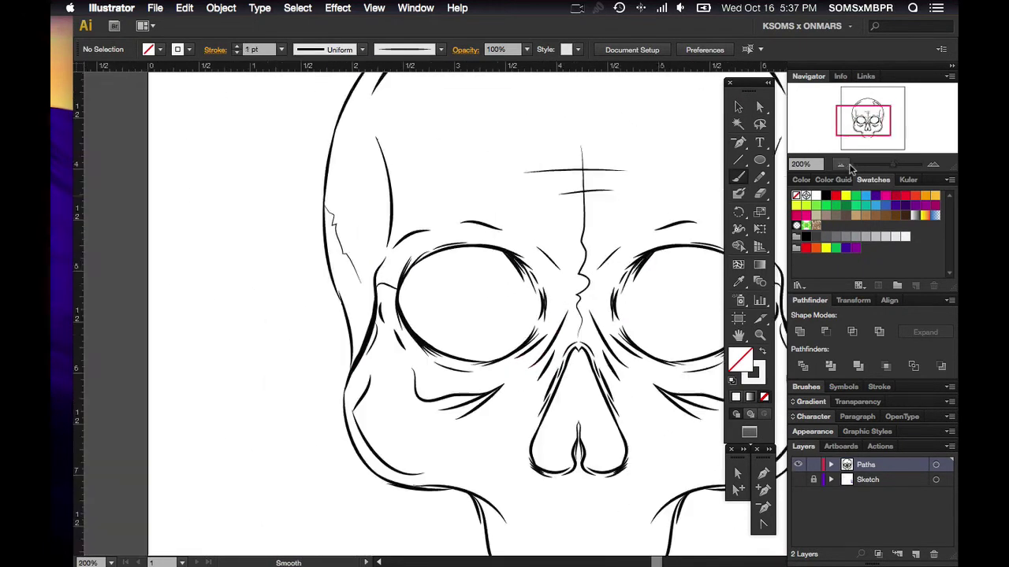
pyautogui.scroll(-5, 572, 380)
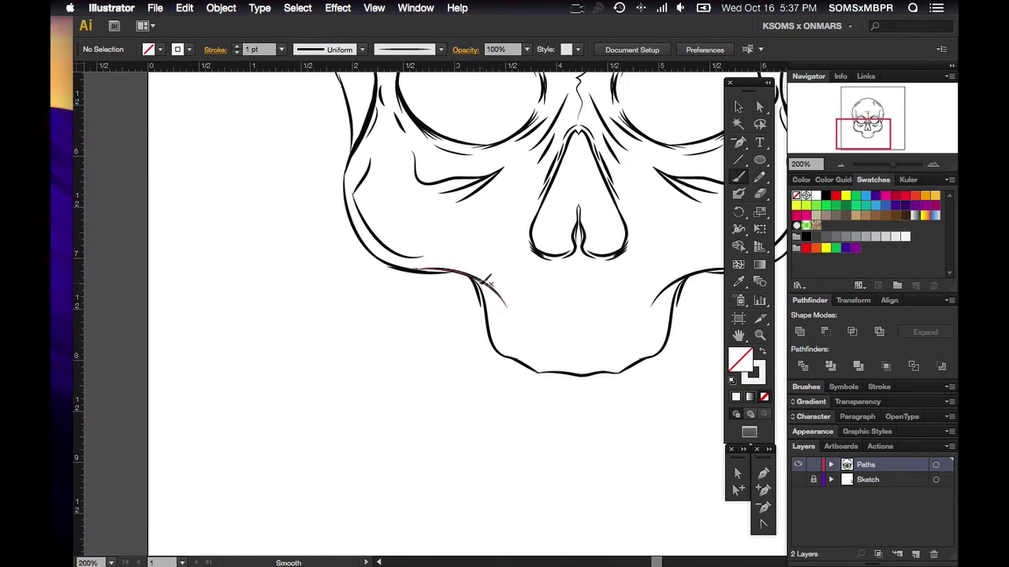
pyautogui.scroll(4, 610, 418)
pyautogui.hscroll(4, 223, 290)
pyautogui.scroll(3, 469, 314)
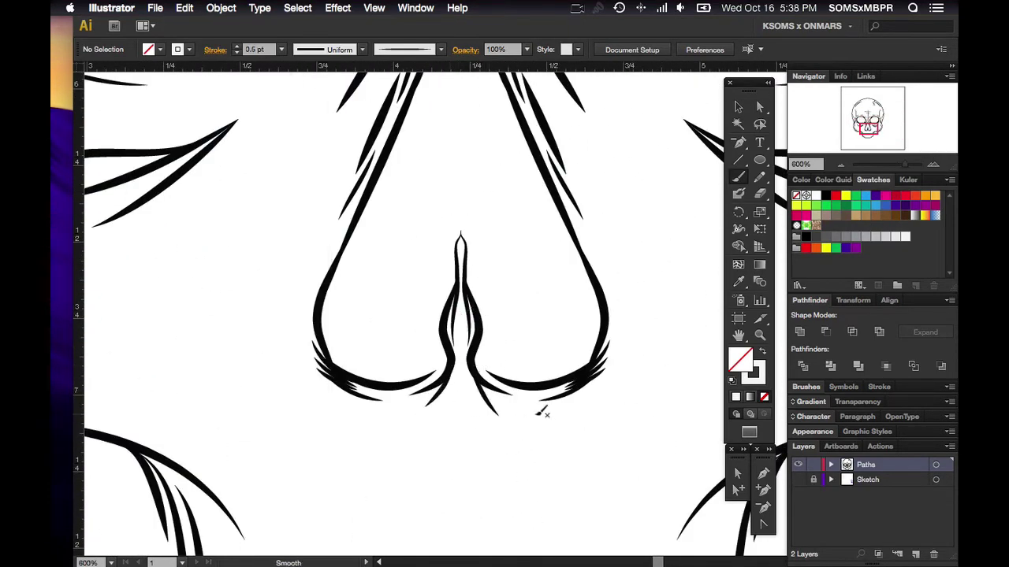
pyautogui.scroll(-4, 425, 401)
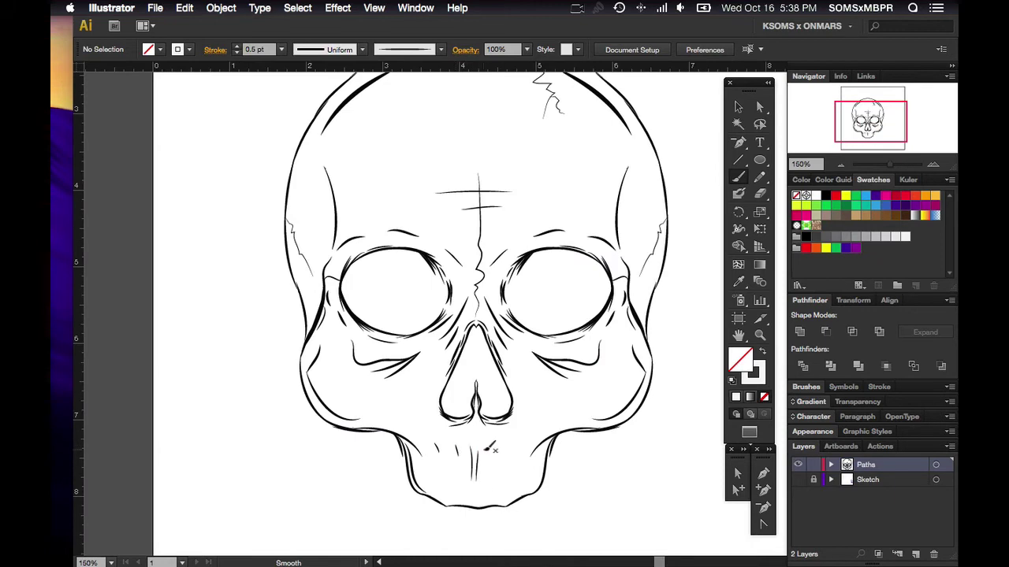
pyautogui.hscroll(3, 490, 447)
pyautogui.scroll(1, 368, 507)
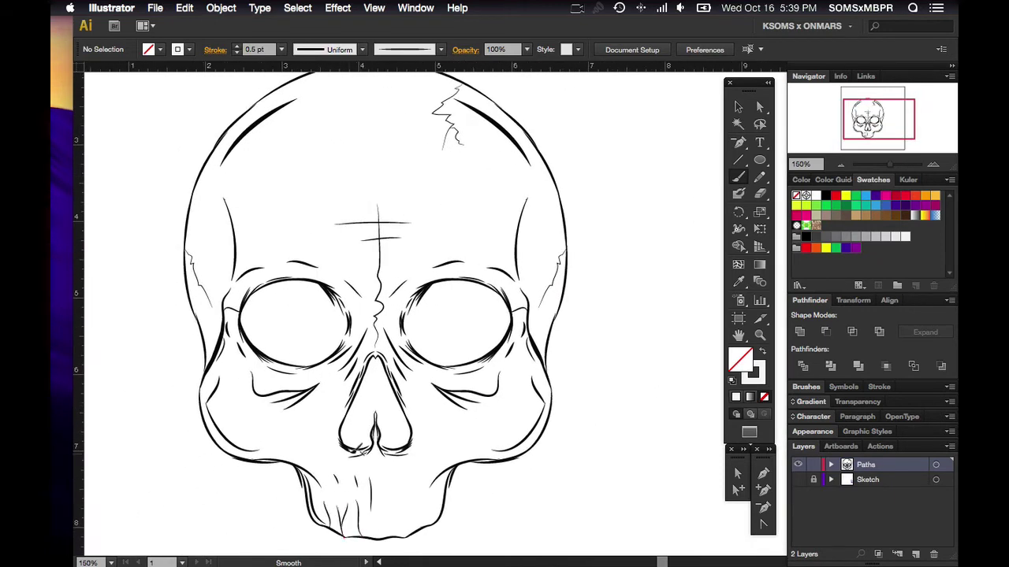
pyautogui.scroll(5, 314, 475)
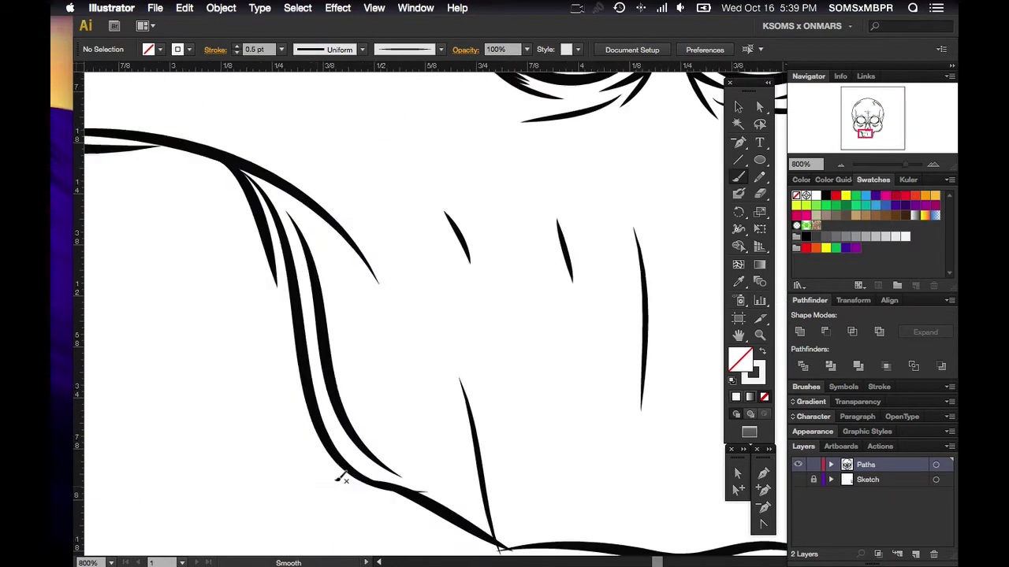
# Paint two tapered strokes along the left jaw and select the new stroke's tip anchor
pyautogui.moveTo(288, 236)
pyautogui.mouseDown()
pyautogui.moveTo(367, 379)
pyautogui.moveTo(358, 351)
pyautogui.mouseUp()
pyautogui.moveTo(350, 288); pyautogui.dragTo(288, 235)
pyautogui.press('a')
pyautogui.click(293, 240)
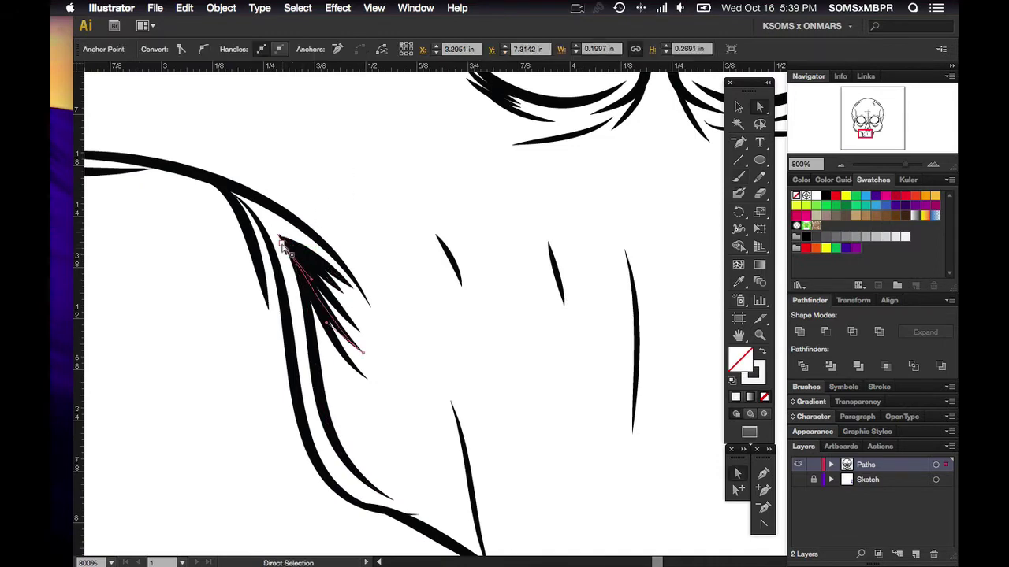
pyautogui.scroll(10, 311, 244)
pyautogui.click(253, 296)
# Delete the extra anchor at the stroke tip and reshape its curve handle into a sharp point
pyautogui.press('p')
pyautogui.click(289, 340)
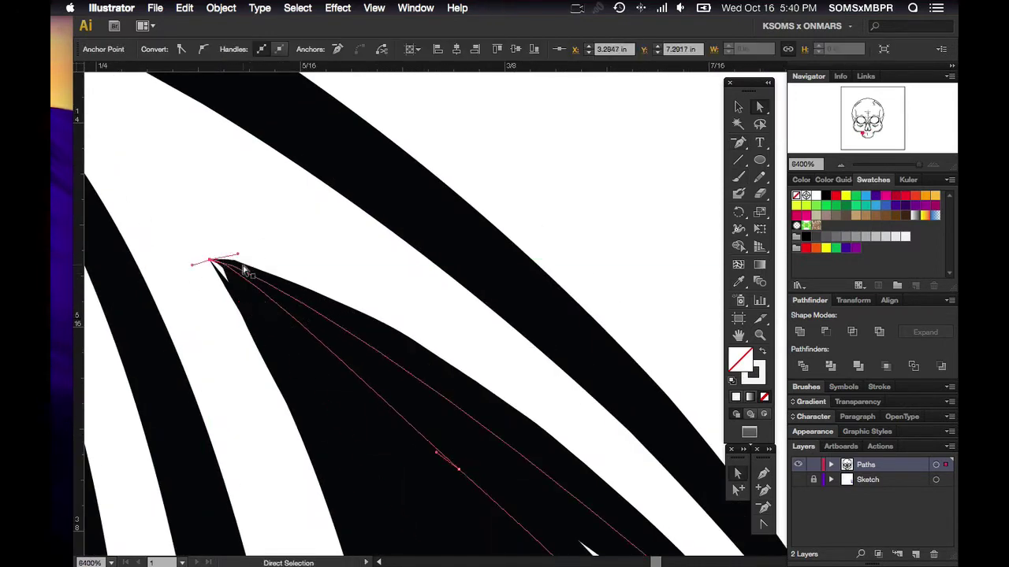
pyautogui.scroll(-5, 462, 468)
pyautogui.press('a')
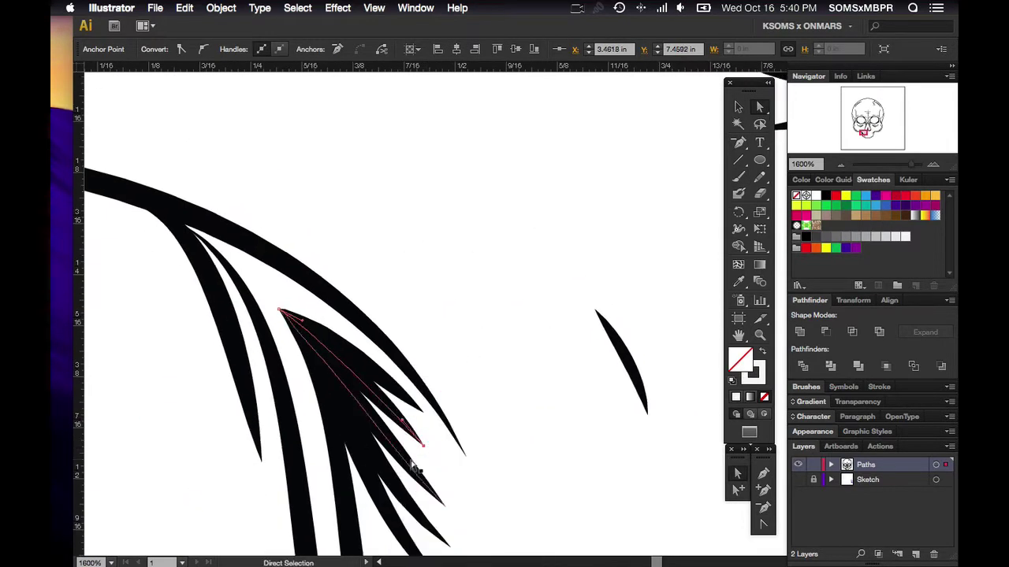
pyautogui.scroll(4, 293, 353)
pyautogui.click(306, 254)
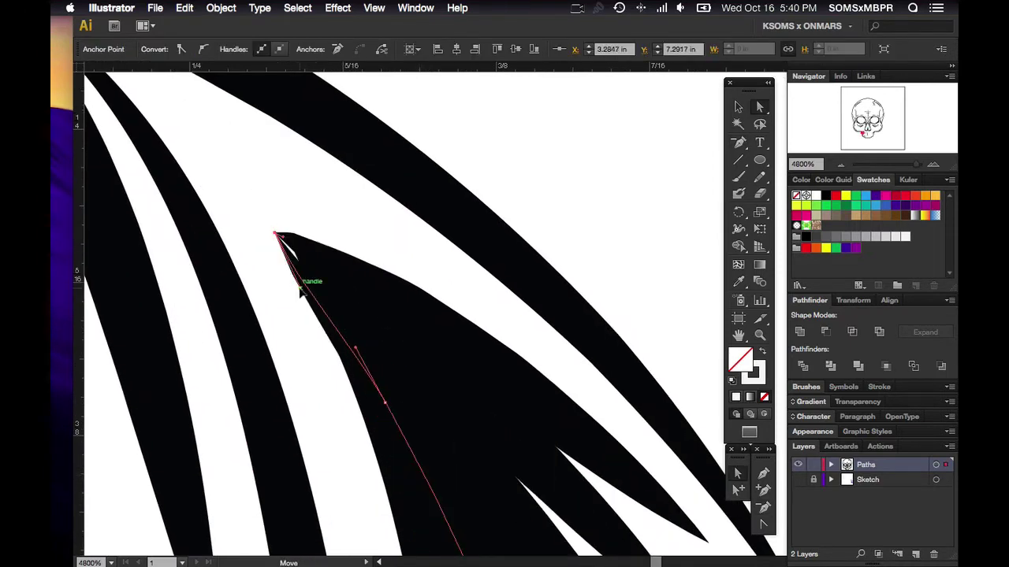
pyautogui.click(345, 260)
pyautogui.moveTo(276, 232)
pyautogui.mouseDown()
pyautogui.moveTo(349, 240)
pyautogui.moveTo(349, 232)
pyautogui.mouseUp()
pyautogui.scroll(-10, 484, 394)
pyautogui.click(569, 429)
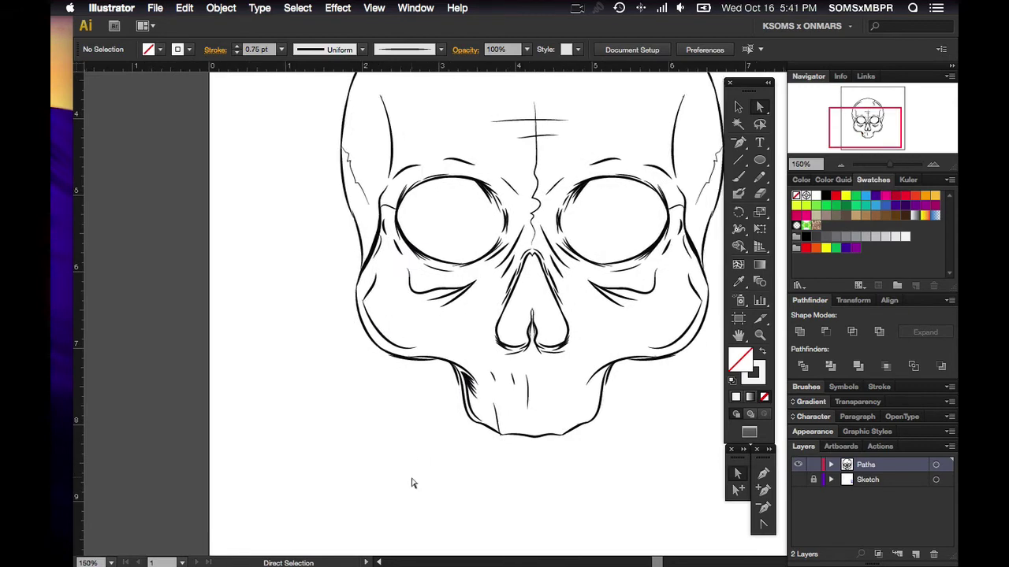
# Create a new layer with default options
pyautogui.hscroll(5, 449, 479)
pyautogui.scroll(3, 449, 479)
pyautogui.press('v')
pyautogui.hotkey('ctrl', 'alt', 'l')
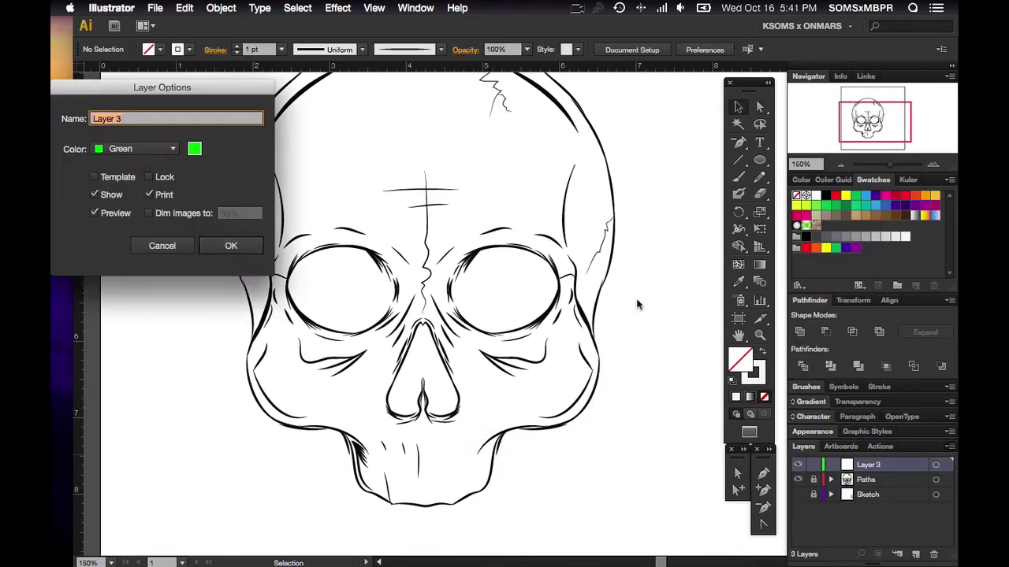
pyautogui.press('Return')
# Select a left jaw path, then isolate and inspect the right-cheek crack line
pyautogui.click(355, 457)
pyautogui.scroll(3, 354, 457)
pyautogui.scroll(-3, 347, 498)
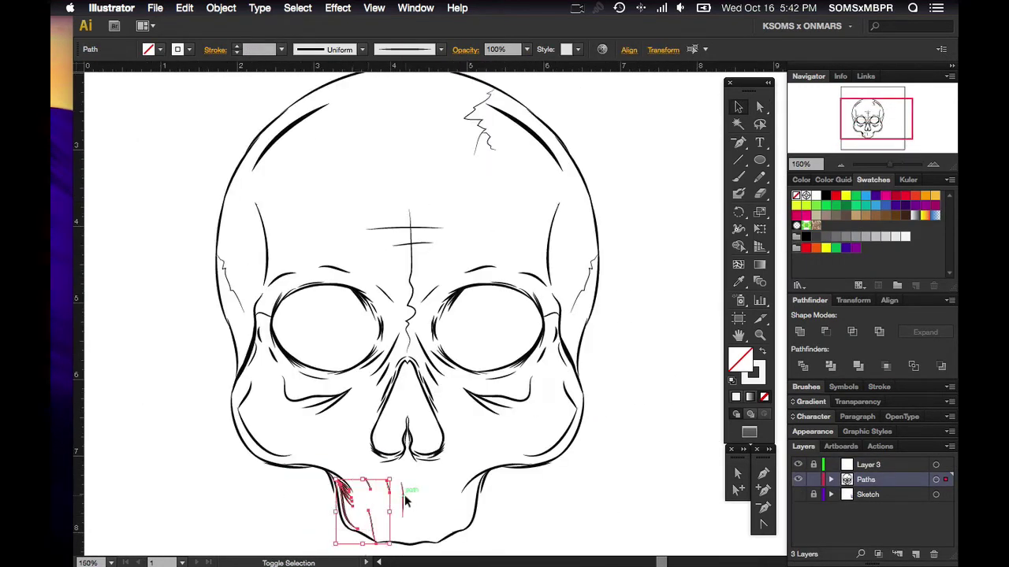
pyautogui.click(565, 471)
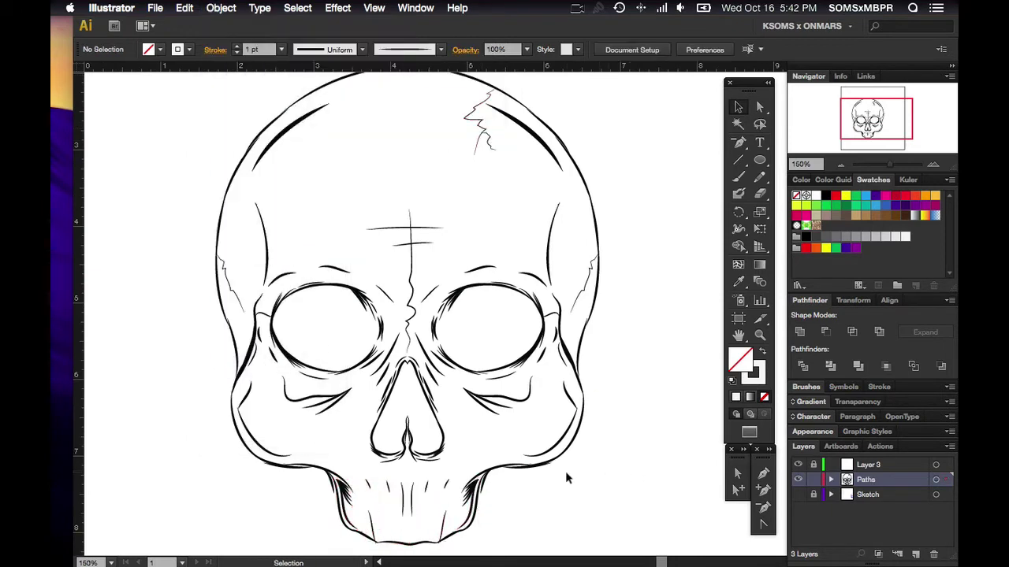
pyautogui.scroll(1, 613, 382)
pyautogui.hscroll(1, 613, 382)
pyautogui.doubleClick(558, 346)
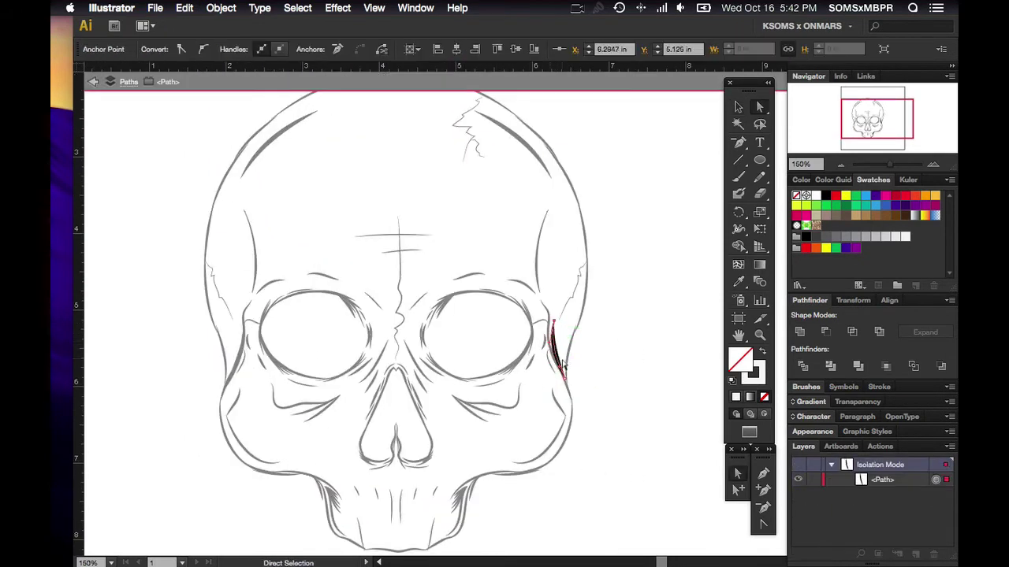
pyautogui.press('Escape')
pyautogui.press('a')
pyautogui.doubleClick(562, 340)
pyautogui.click(589, 360)
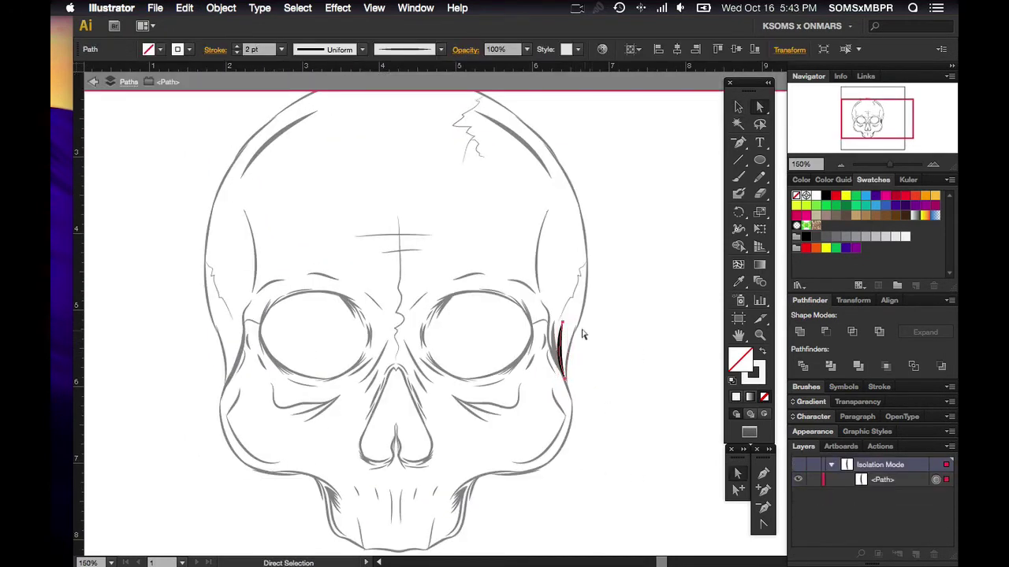
pyautogui.press('Escape')
# Paint 1 pt Paintbrush hatching strokes on the right cheek
pyautogui.press('b')
pyautogui.click(281, 49)
pyautogui.click(299, 111)
pyautogui.scroll(4, 622, 300)
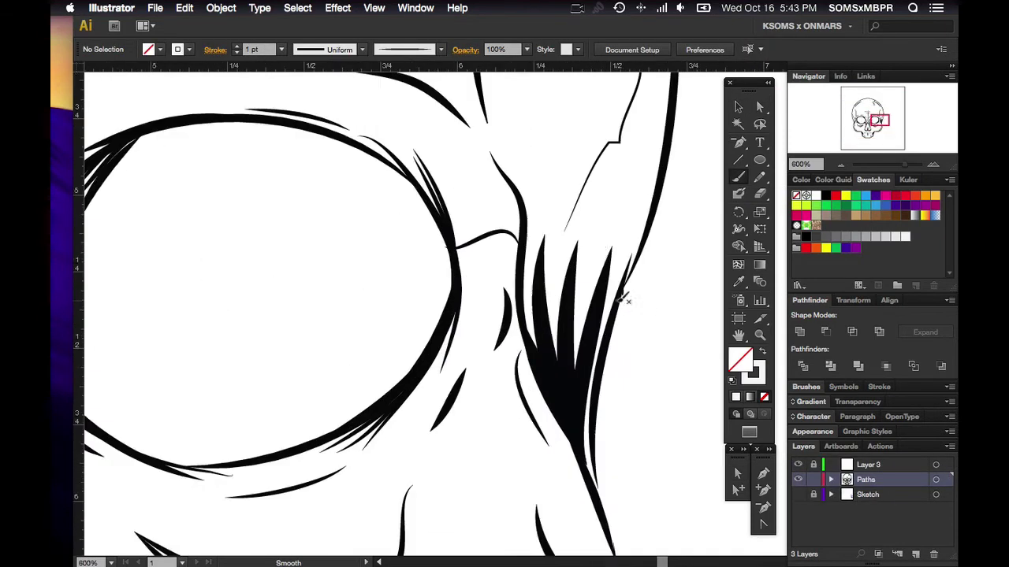
pyautogui.moveTo(578, 424); pyautogui.dragTo(580, 432)
pyautogui.moveTo(587, 236); pyautogui.dragTo(556, 331)
pyautogui.scroll(-4, 552, 315)
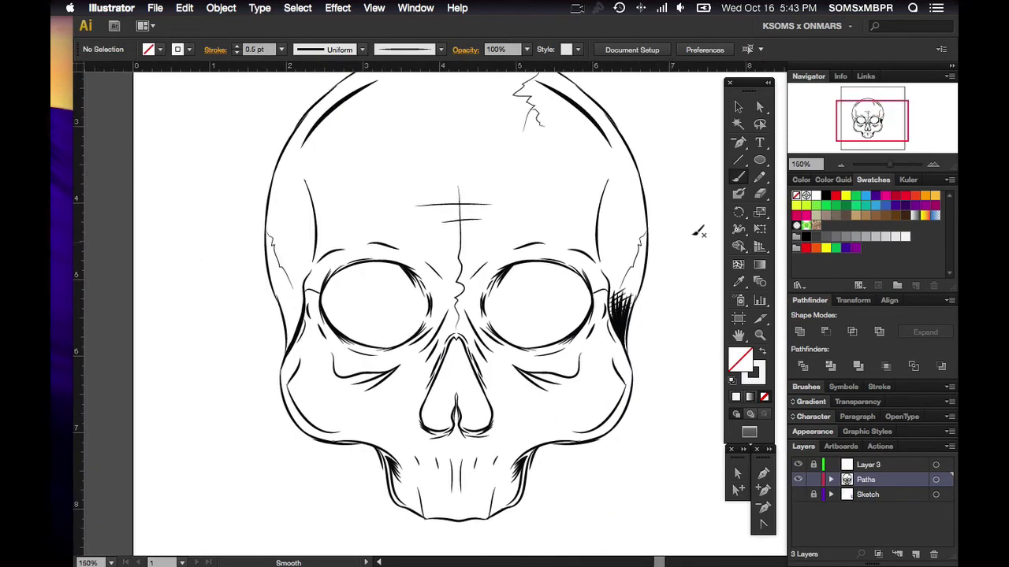
# Reflect a copy of the right-cheek hatching onto the left cheek
pyautogui.press('v')
pyautogui.click(591, 335)
pyautogui.click(221, 8)
pyautogui.click(395, 71)
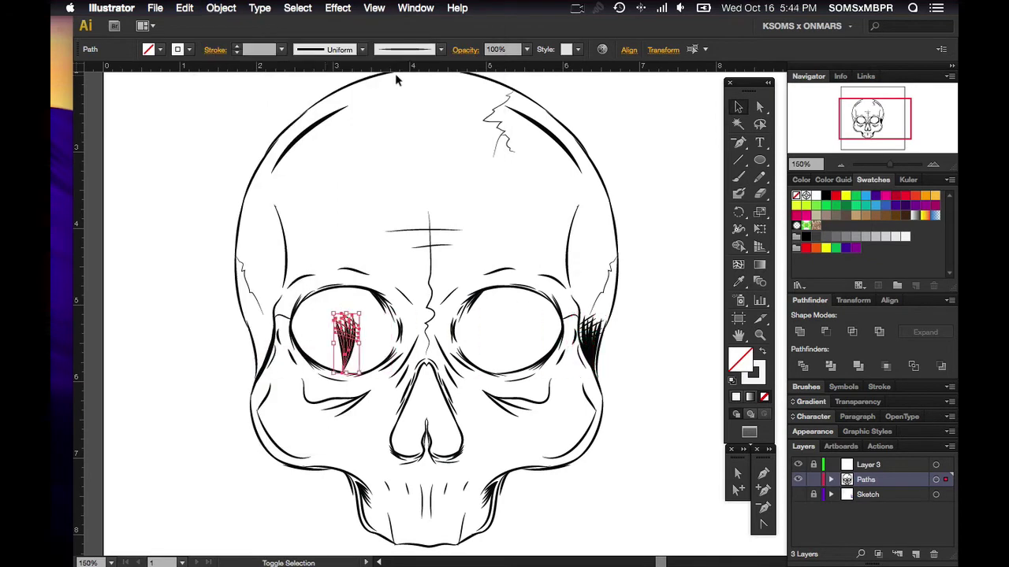
# Pen-trace the skull outline from the top down its left edge
pyautogui.press('p')
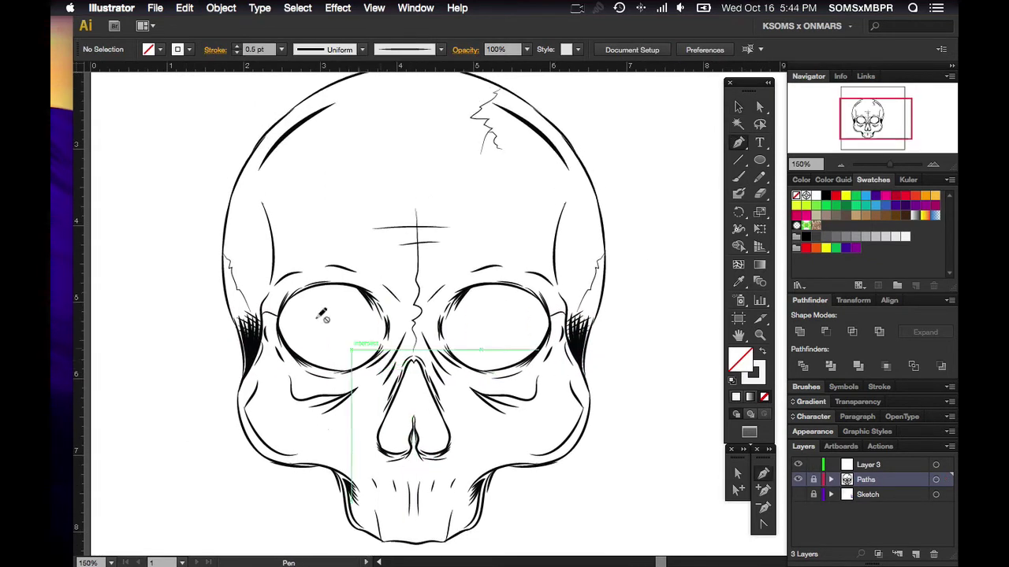
pyautogui.scroll(3, 180, 465)
pyautogui.scroll(5, 180, 465)
pyautogui.click(349, 180)
pyautogui.scroll(-2, 163, 349)
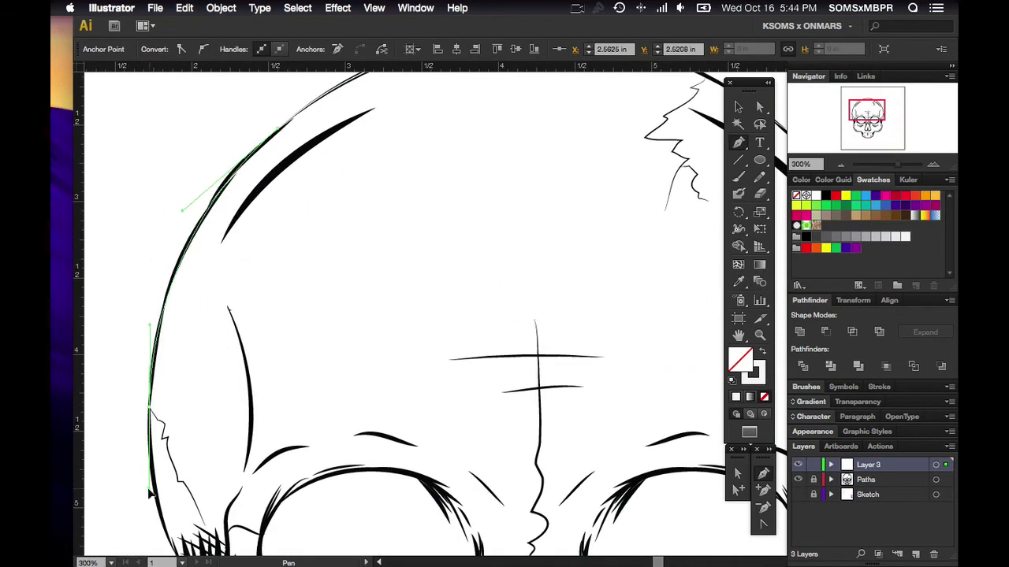
pyautogui.scroll(-3, 162, 349)
pyautogui.click(159, 210)
pyautogui.scroll(-3, 189, 371)
pyautogui.moveTo(186, 406); pyautogui.dragTo(162, 465)
pyautogui.scroll(-3, 162, 465)
pyautogui.moveTo(272, 433); pyautogui.dragTo(333, 435)
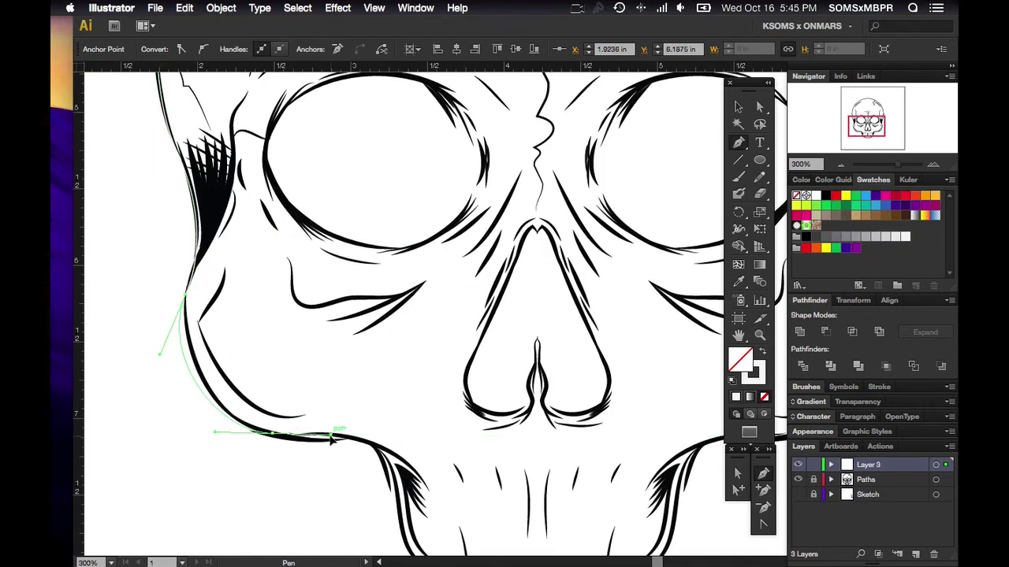
# Continue the outline along the left jaw, jaw bottom, and up the right jaw
pyautogui.click(377, 450)
pyautogui.scroll(-2, 394, 461)
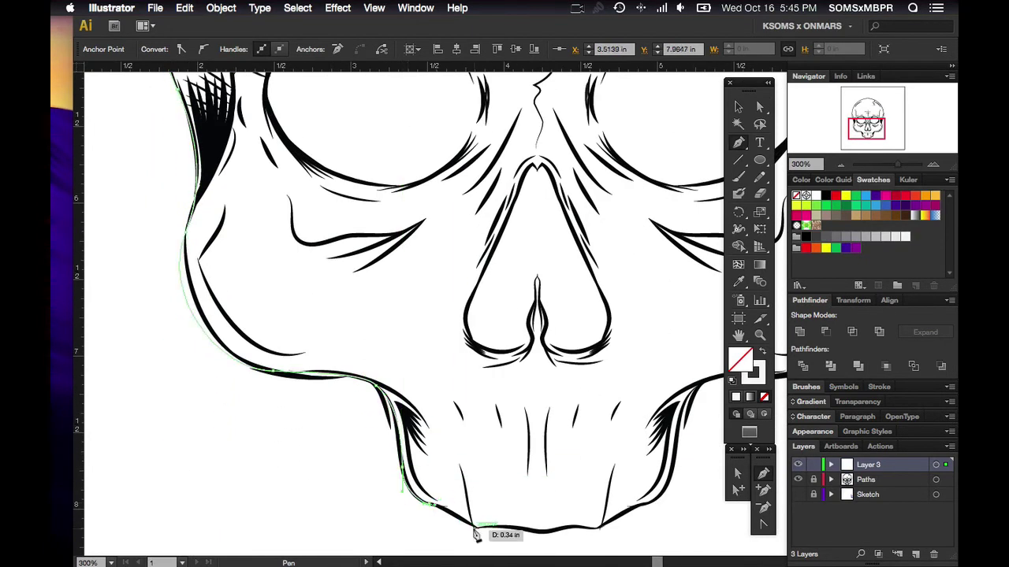
pyautogui.moveTo(473, 527)
pyautogui.mouseDown()
pyautogui.moveTo(491, 533)
pyautogui.moveTo(480, 533)
pyautogui.mouseUp()
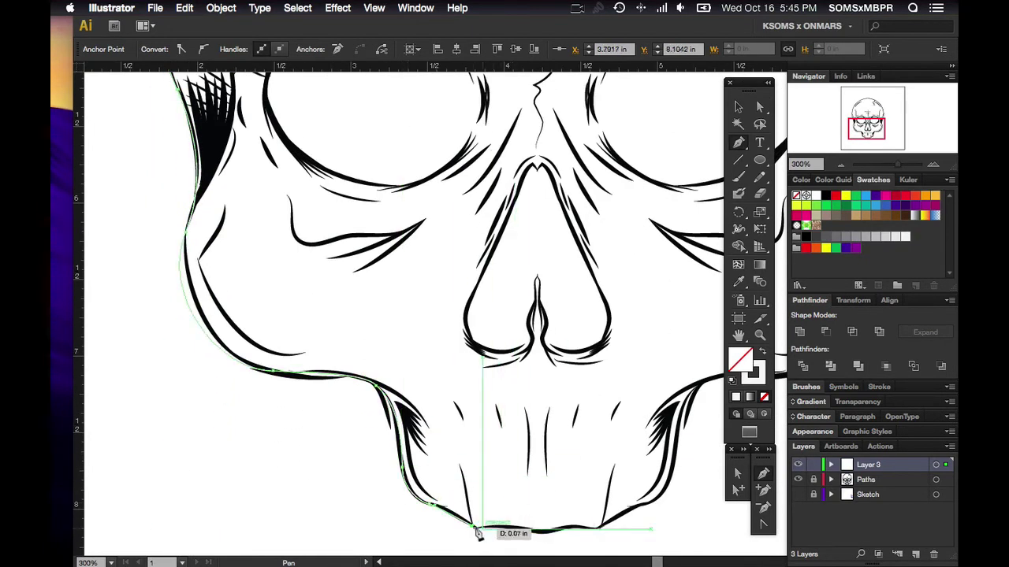
pyautogui.click(517, 527)
pyautogui.click(603, 526)
pyautogui.click(637, 505)
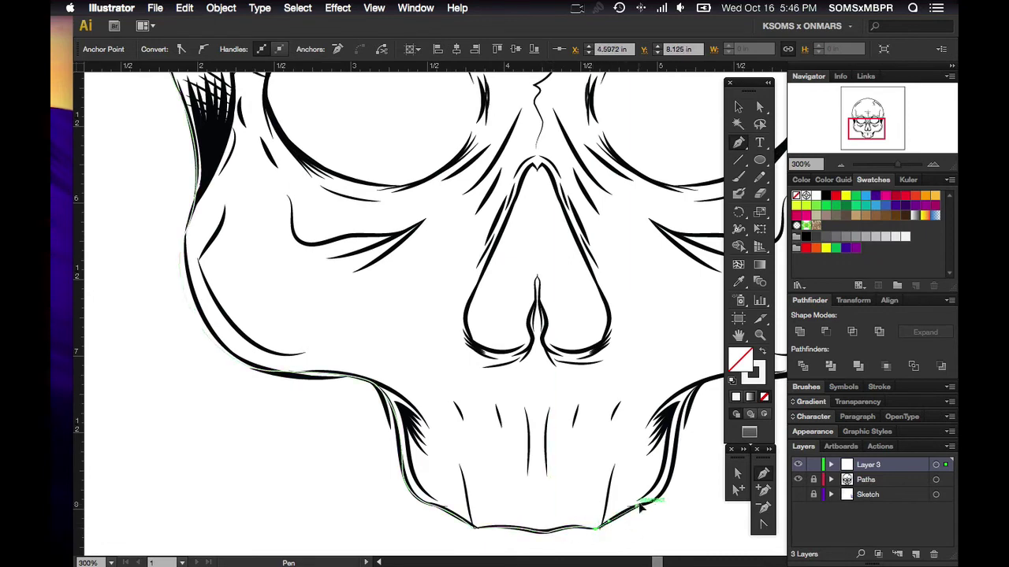
pyautogui.moveTo(676, 422); pyautogui.dragTo(675, 498)
# Curve the outline up the right cheek and across the top of the skull
pyautogui.hscroll(5, 678, 394)
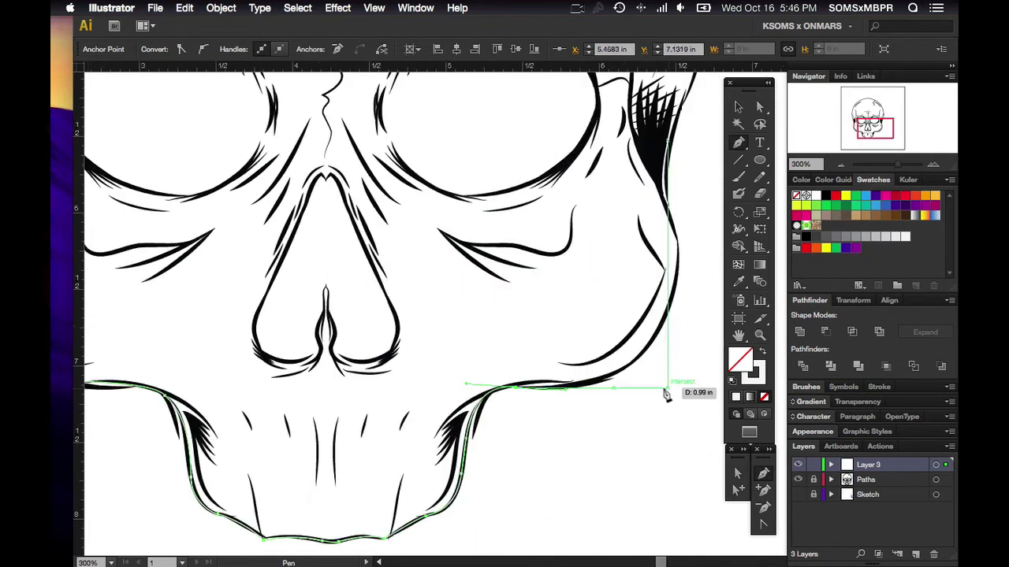
pyautogui.scroll(1, 669, 378)
pyautogui.moveTo(652, 335); pyautogui.dragTo(675, 266)
pyautogui.scroll(2, 676, 266)
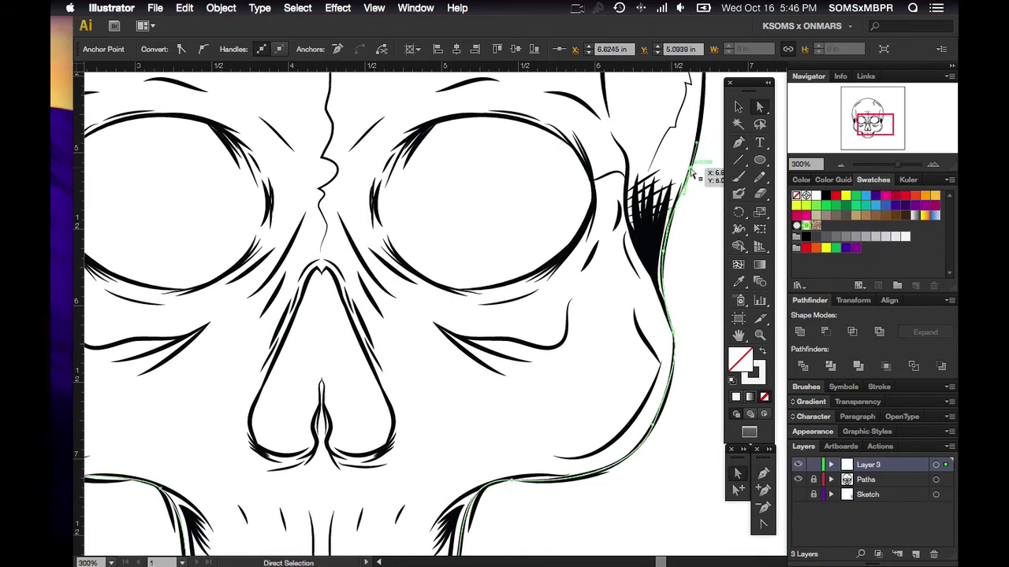
pyautogui.scroll(5, 622, 157)
pyautogui.scroll(3, 617, 155)
pyautogui.moveTo(617, 156); pyautogui.dragTo(477, 133)
pyautogui.moveTo(274, 108); pyautogui.dragTo(237, 105)
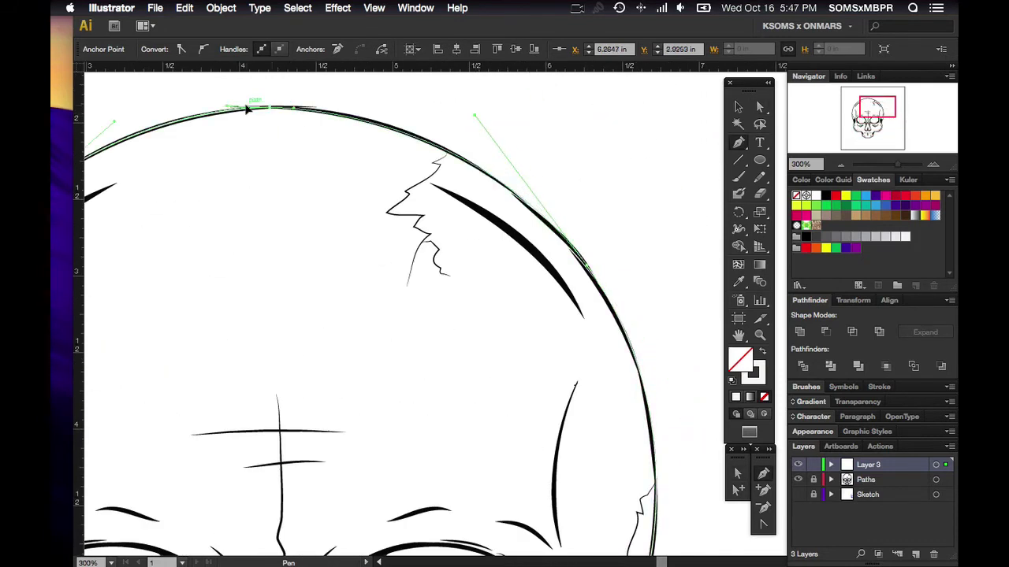
# Fill the skull outline with gray and send it behind the ink lines
pyautogui.press('v')
pyautogui.click(845, 237)
pyautogui.hotkey('ctrl', '-')
# Pen-trace the right eye socket and fill the shape with black
pyautogui.press('p')
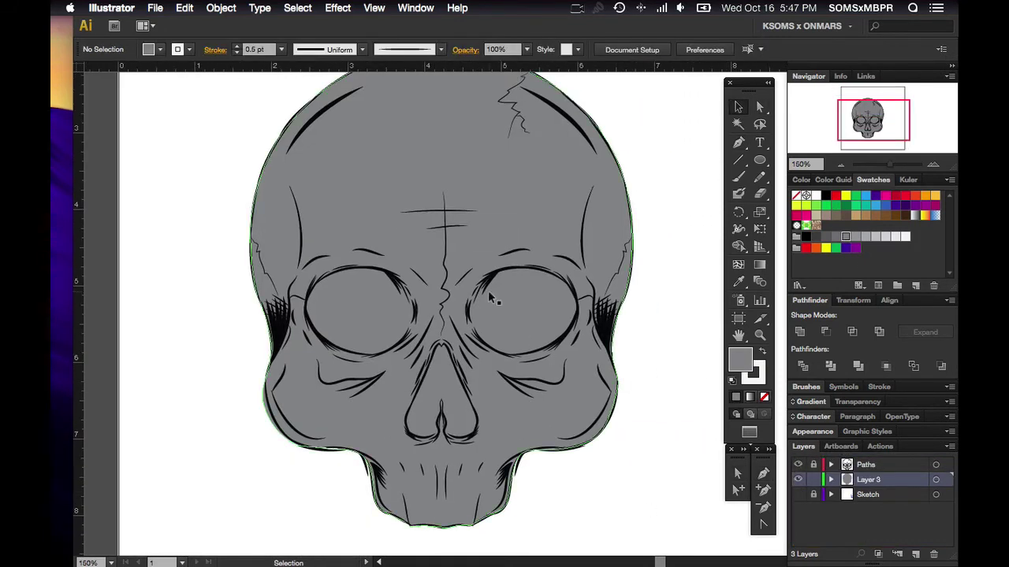
pyautogui.scroll(3, 583, 306)
pyautogui.click(579, 303)
pyautogui.moveTo(386, 220); pyautogui.dragTo(252, 237)
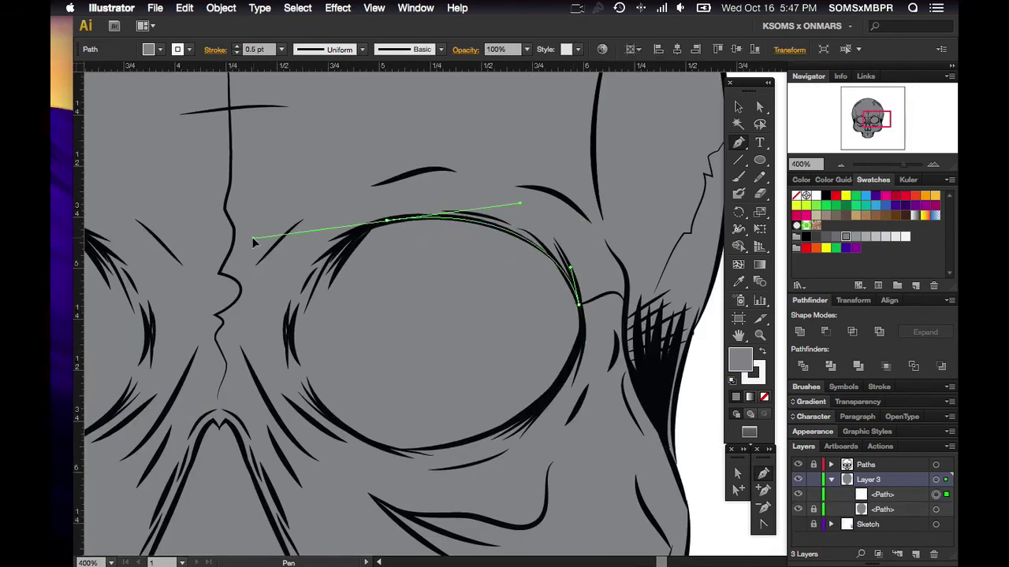
pyautogui.hotkey('ctrl', 'z')
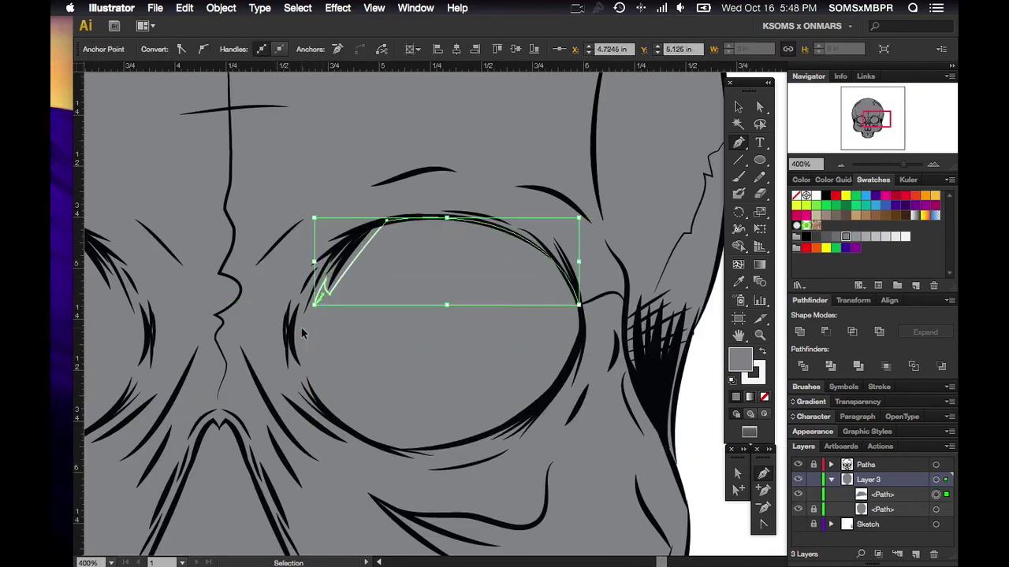
pyautogui.moveTo(380, 227); pyautogui.dragTo(675, 226)
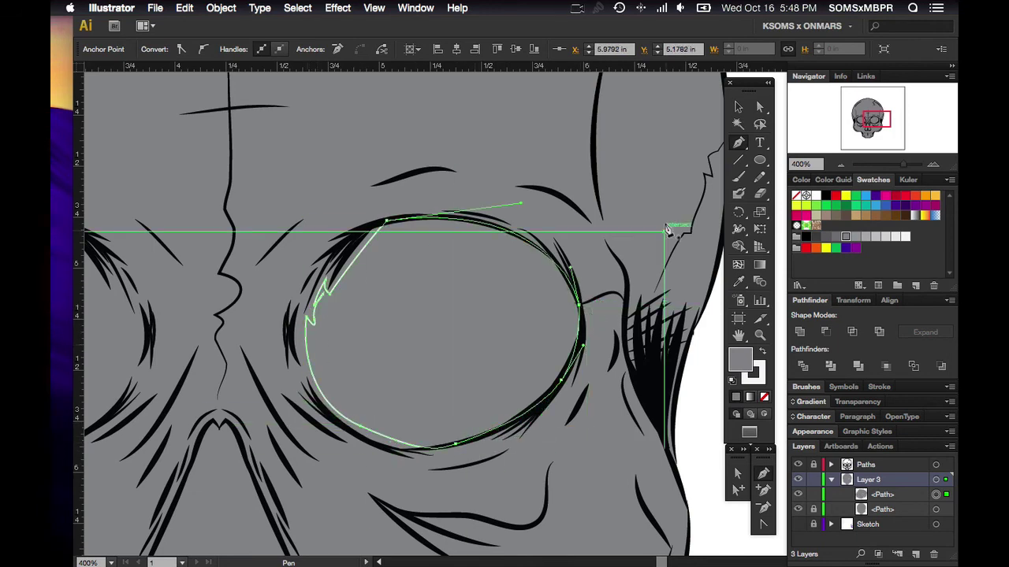
pyautogui.click(825, 196)
# Reshape a curve on the black eye shape with Direct Selection
pyautogui.press('v')
pyautogui.press('a')
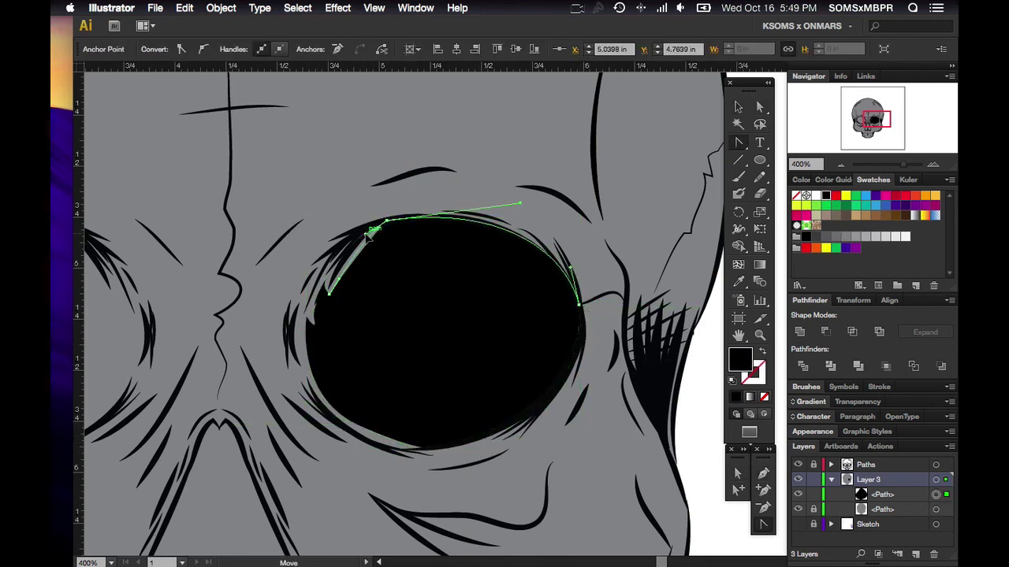
pyautogui.moveTo(380, 235); pyautogui.dragTo(398, 225)
pyautogui.scroll(3, 398, 224)
pyautogui.click(266, 349)
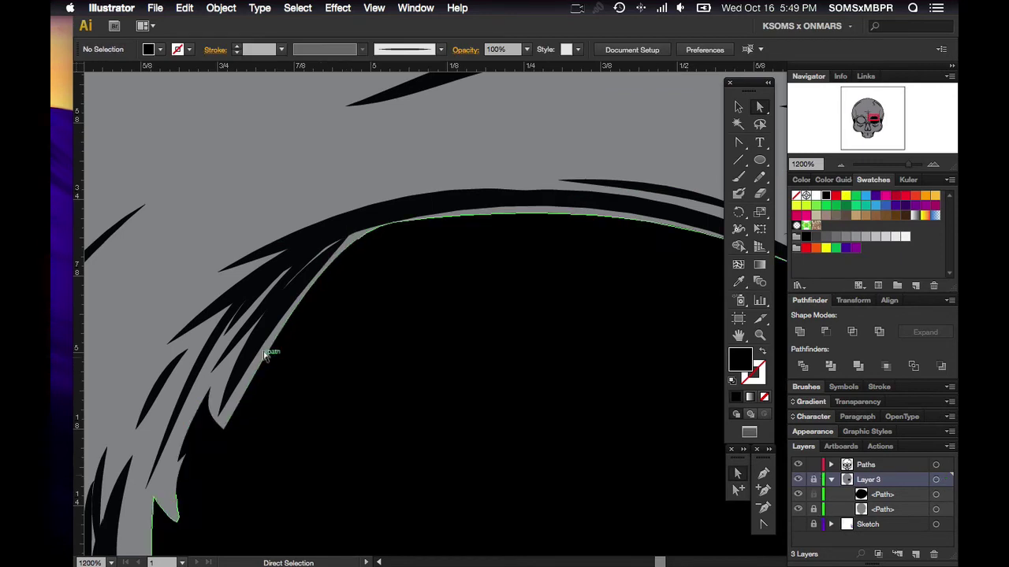
pyautogui.click(311, 254)
# Copy the black right-eye shape onto the left eye socket
pyautogui.hotkey('ctrl', '-')
pyautogui.hotkey('ctrl', '-')
pyautogui.hotkey('ctrl', '-')
pyautogui.click(733, 103)
pyautogui.click(457, 271)
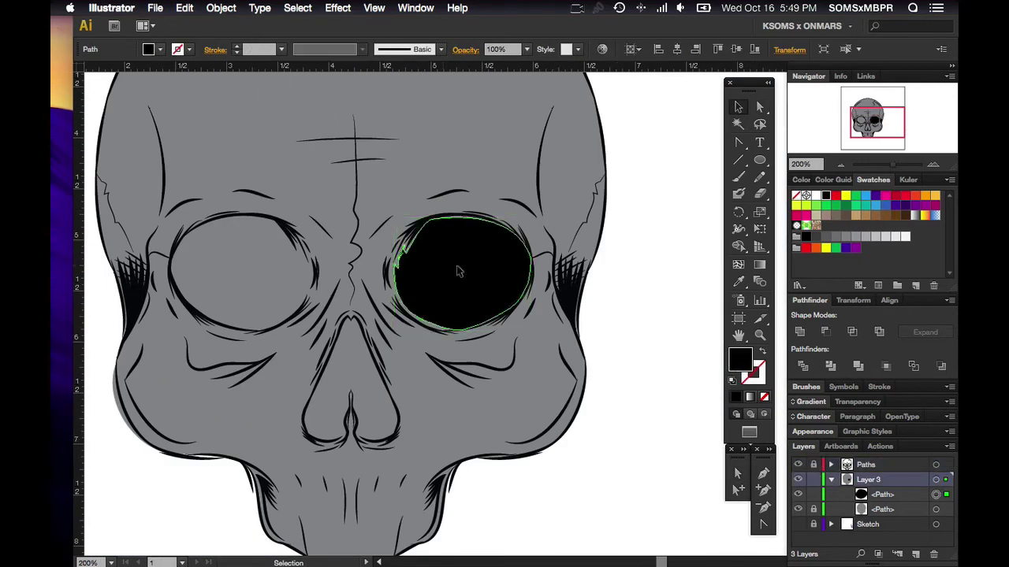
pyautogui.moveTo(457, 272); pyautogui.dragTo(241, 272)
pyautogui.hotkey('ctrl', 'shift', 'a')
pyautogui.hotkey('ctrl', '-')
# Pen-trace the left nose-cavity half from its top, around the bottom, up the inner edge
pyautogui.hotkey('ctrl', '+')
pyautogui.hotkey('ctrl', '+')
pyautogui.hotkey('ctrl', '+')
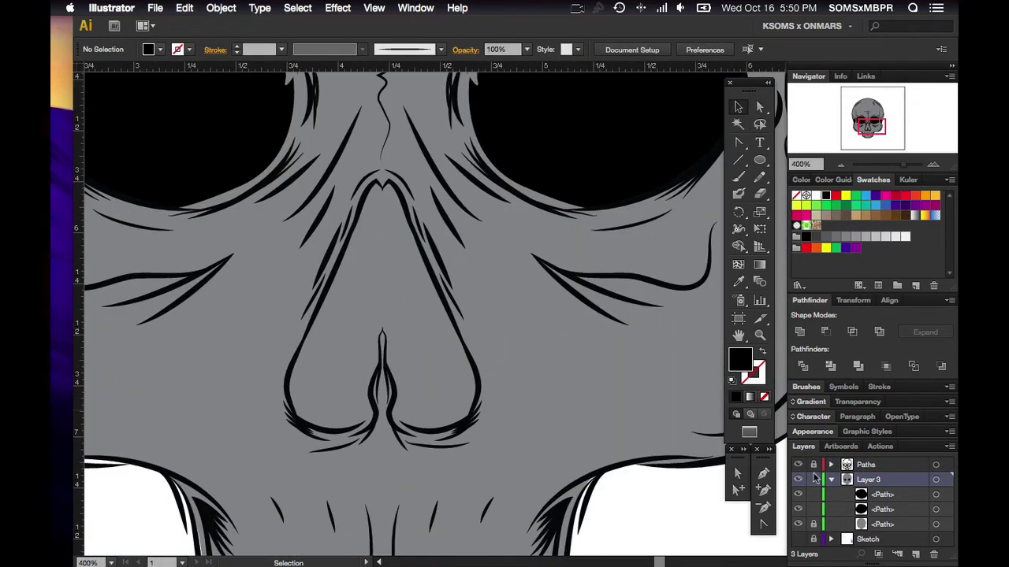
pyautogui.click(379, 183)
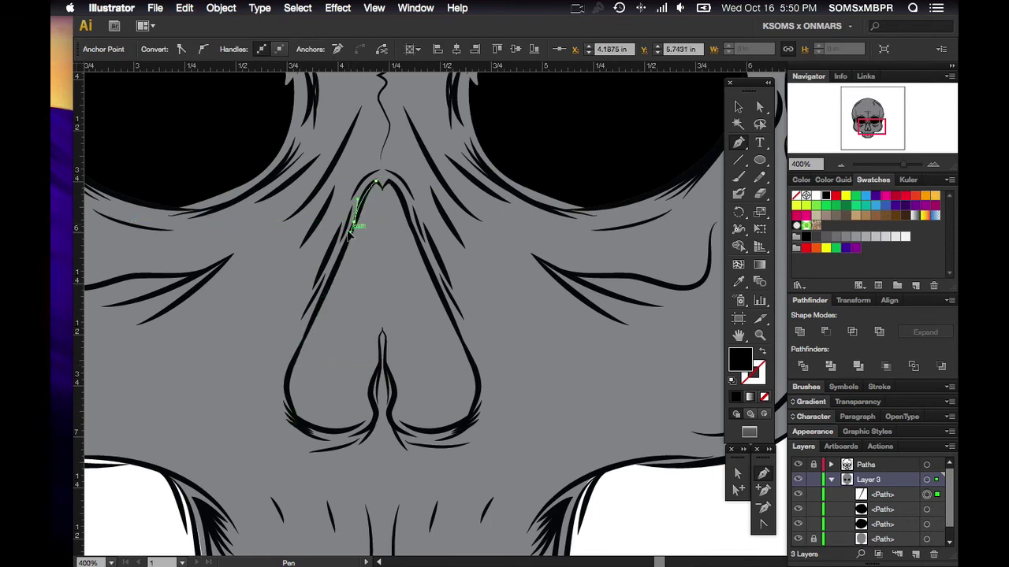
pyautogui.moveTo(340, 432); pyautogui.dragTo(364, 428)
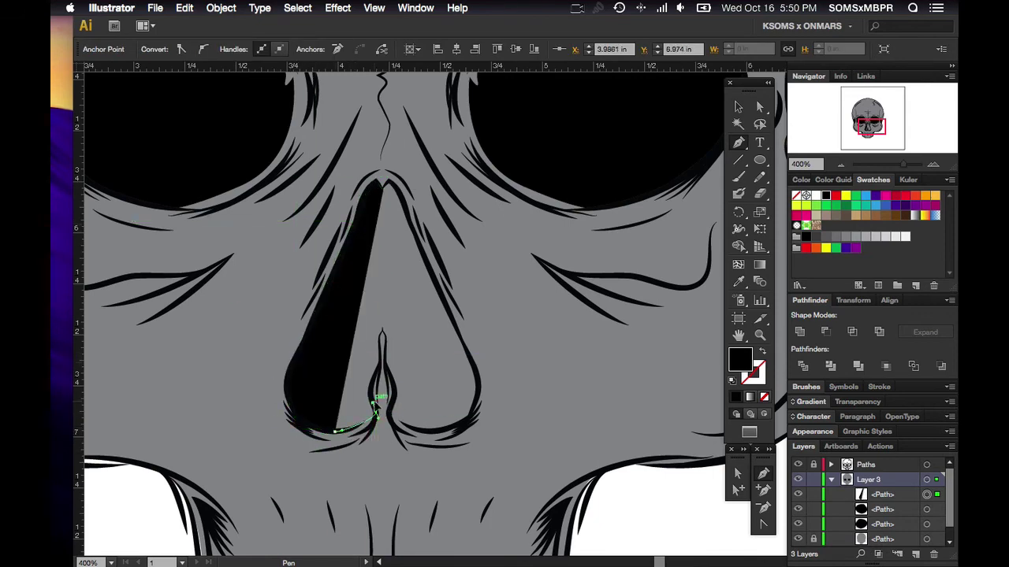
pyautogui.click(382, 359)
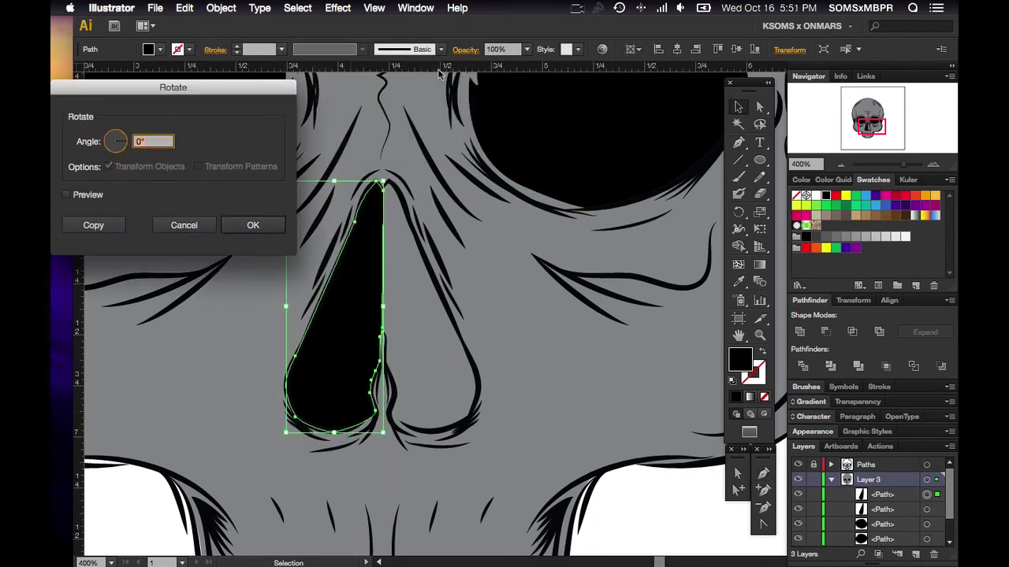